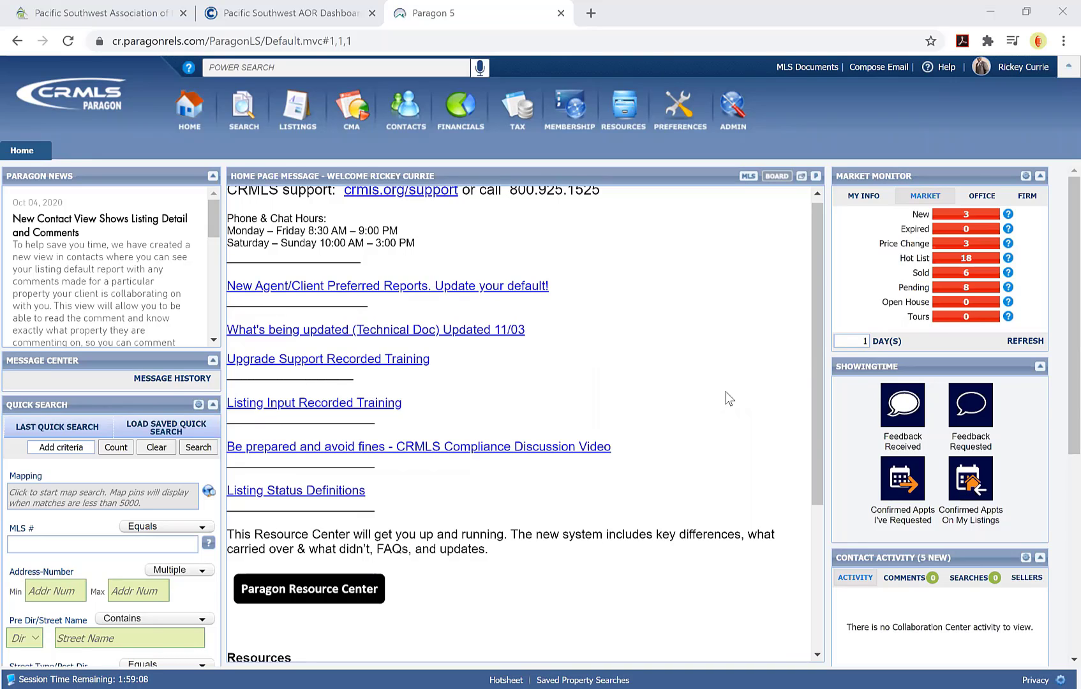
Run a residential property search using the criteria from the last search.
left_click(237, 128)
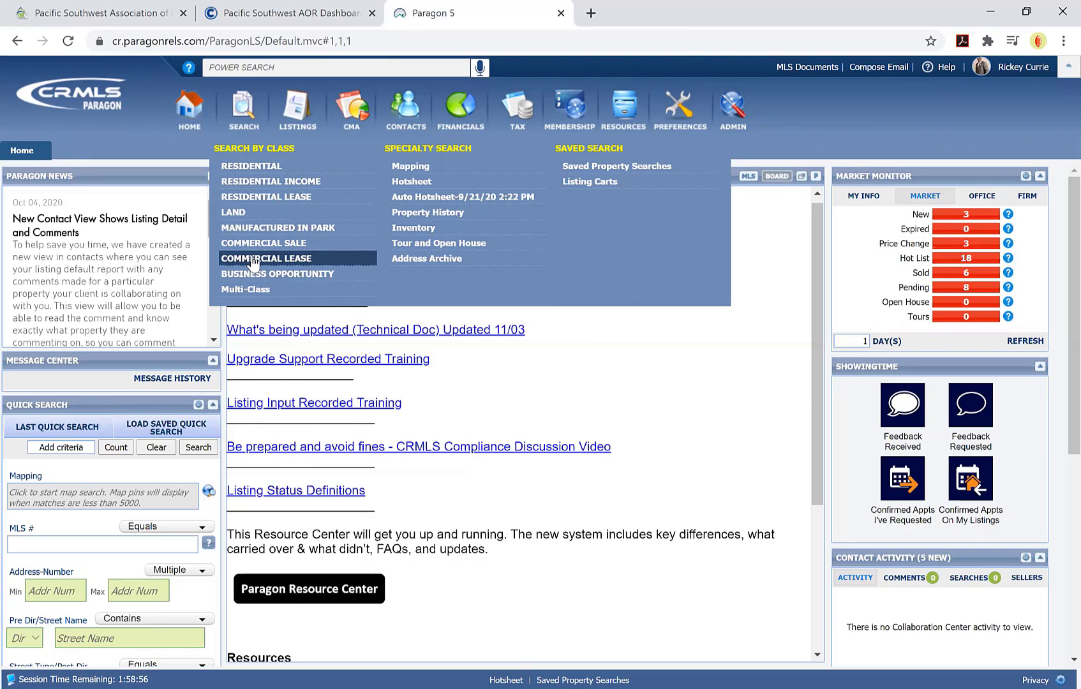
left_click(263, 167)
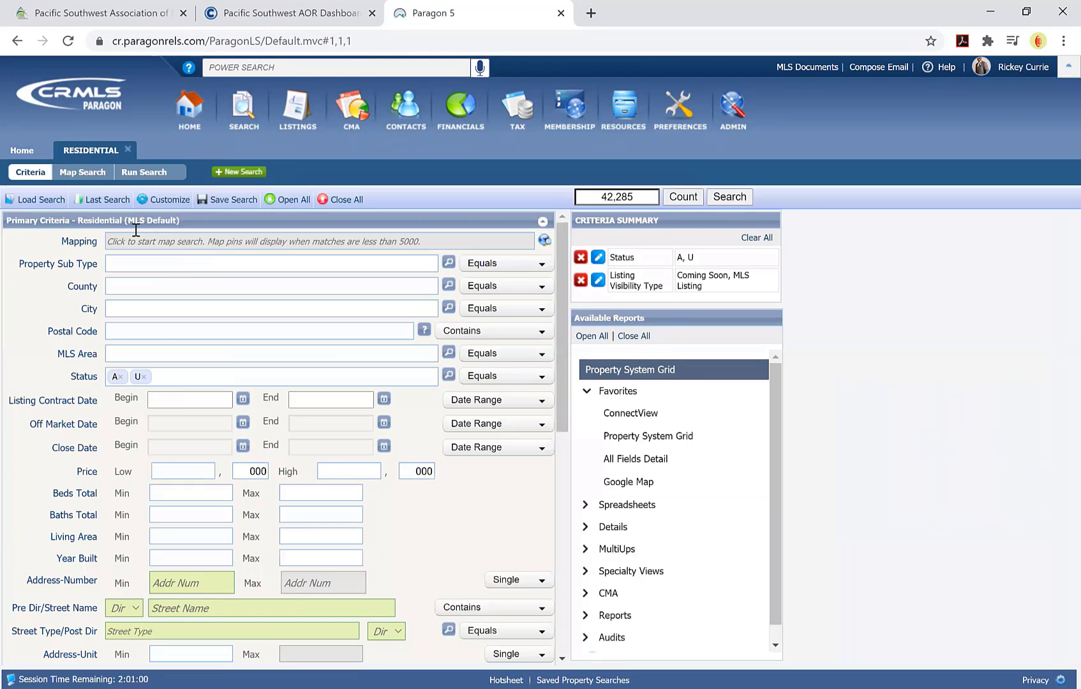
left_click(102, 199)
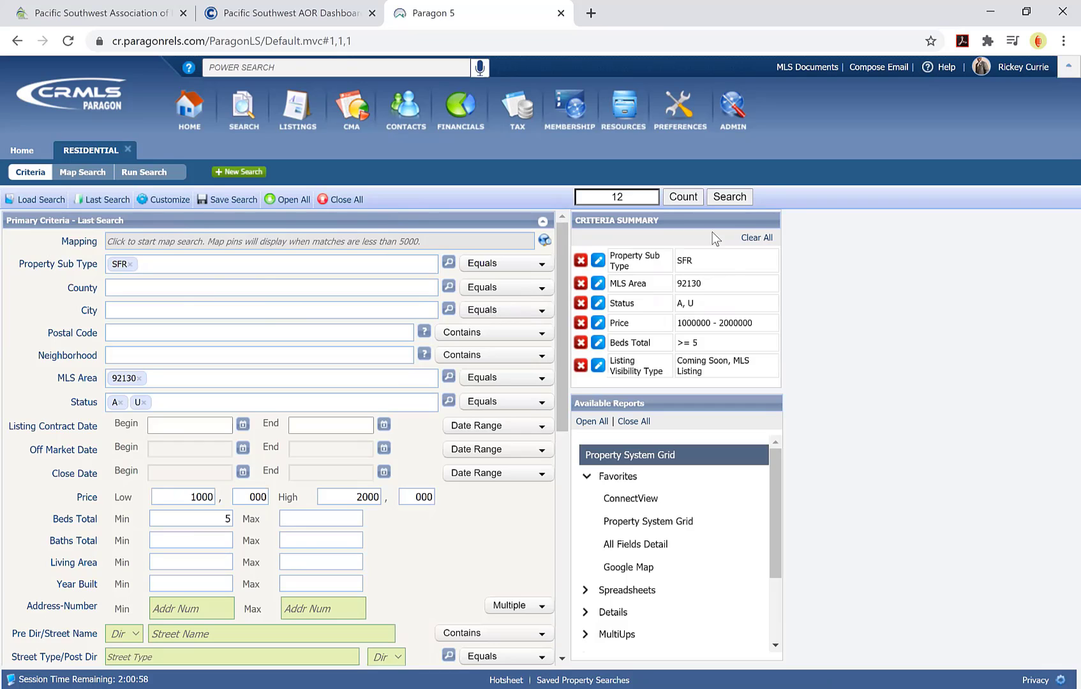
left_click(739, 201)
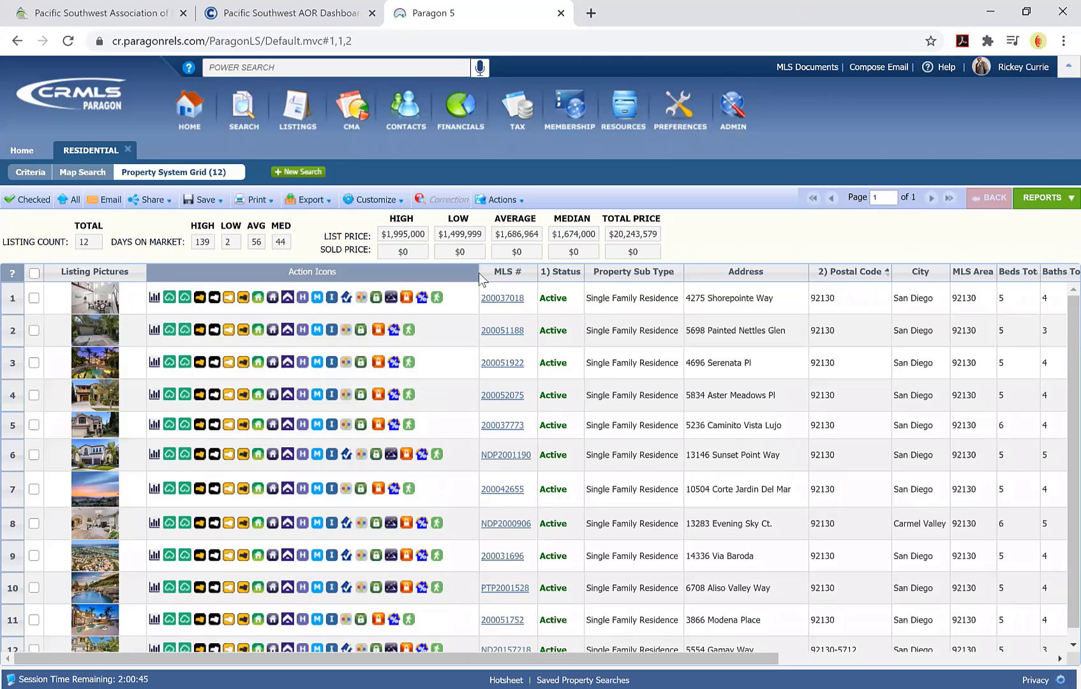
Narrow the results grid's Action Icons column, and widen it again until every icon fits.
left_click_drag(479, 272, 406, 284)
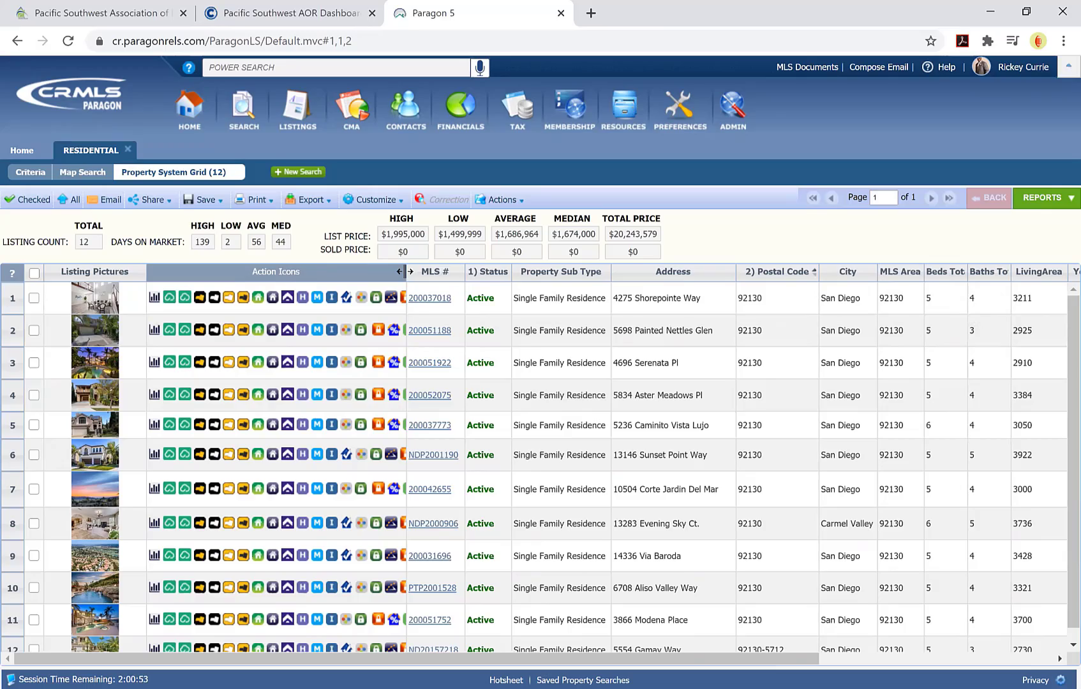
left_click(404, 272)
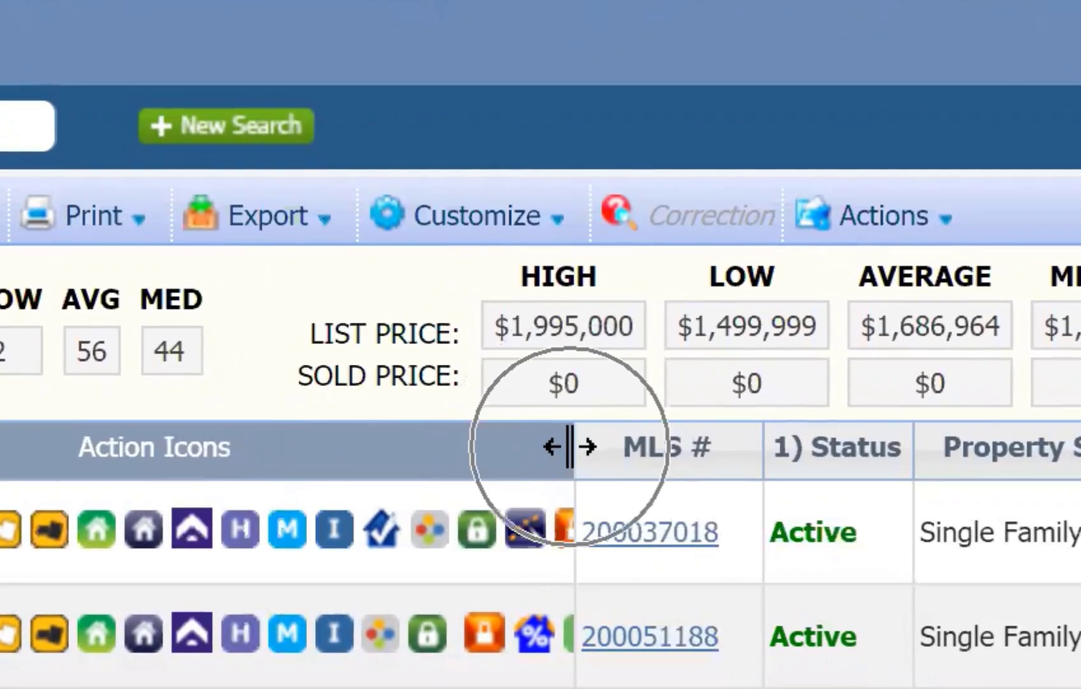
left_click(570, 447)
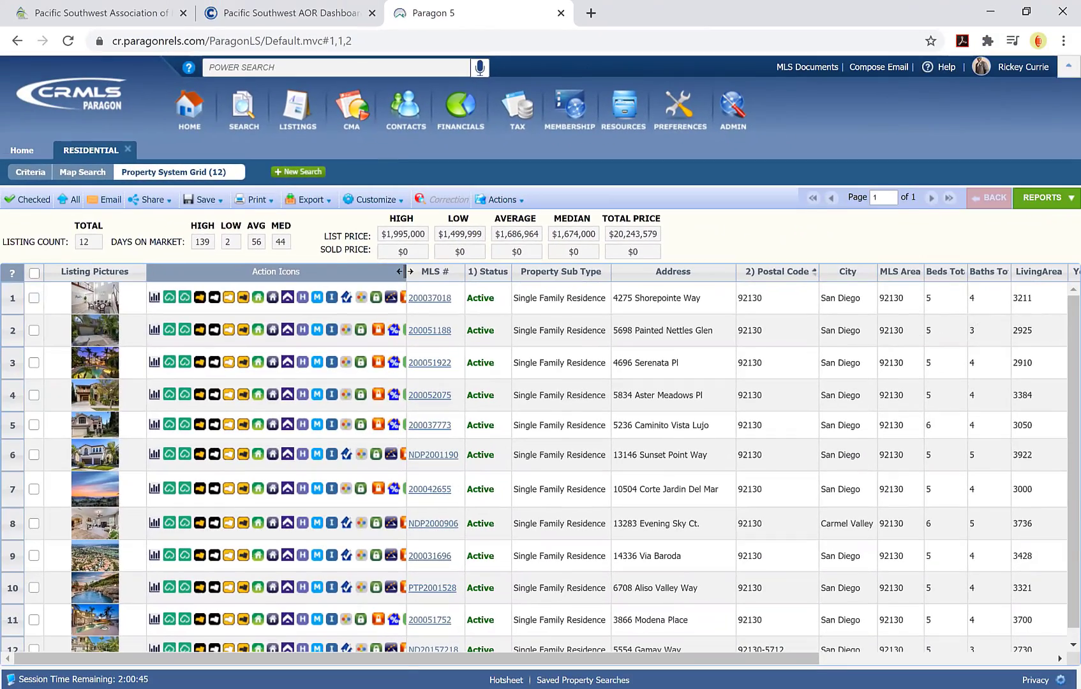
left_click_drag(405, 271, 476, 273)
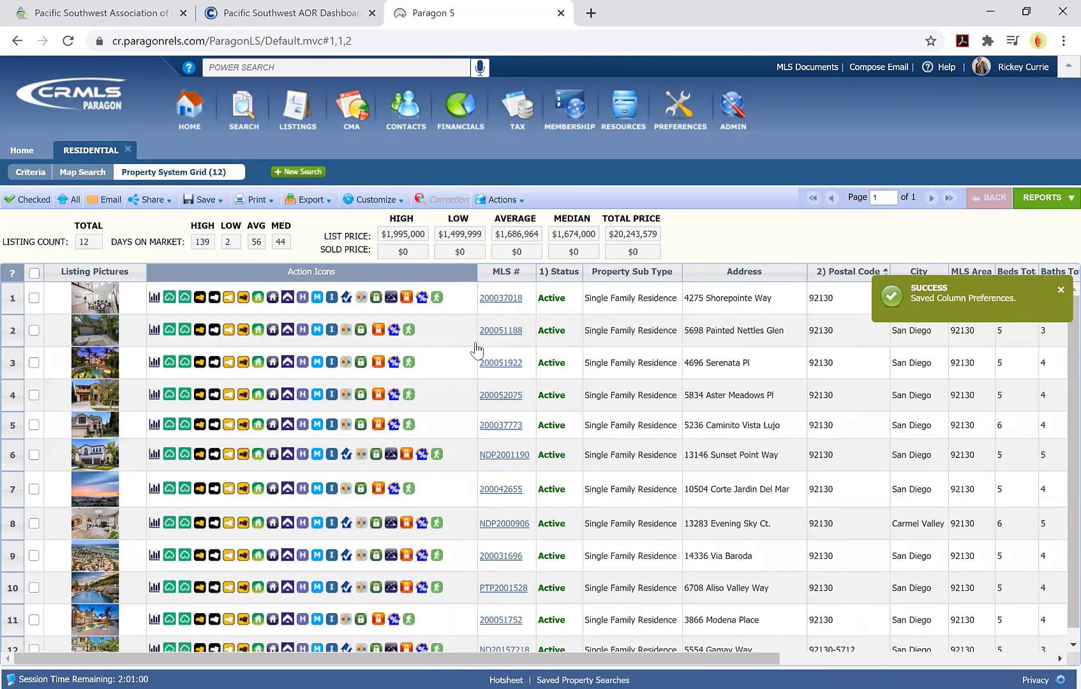
Move the Address column of the results grid between MLS # and Status.
left_click(473, 298)
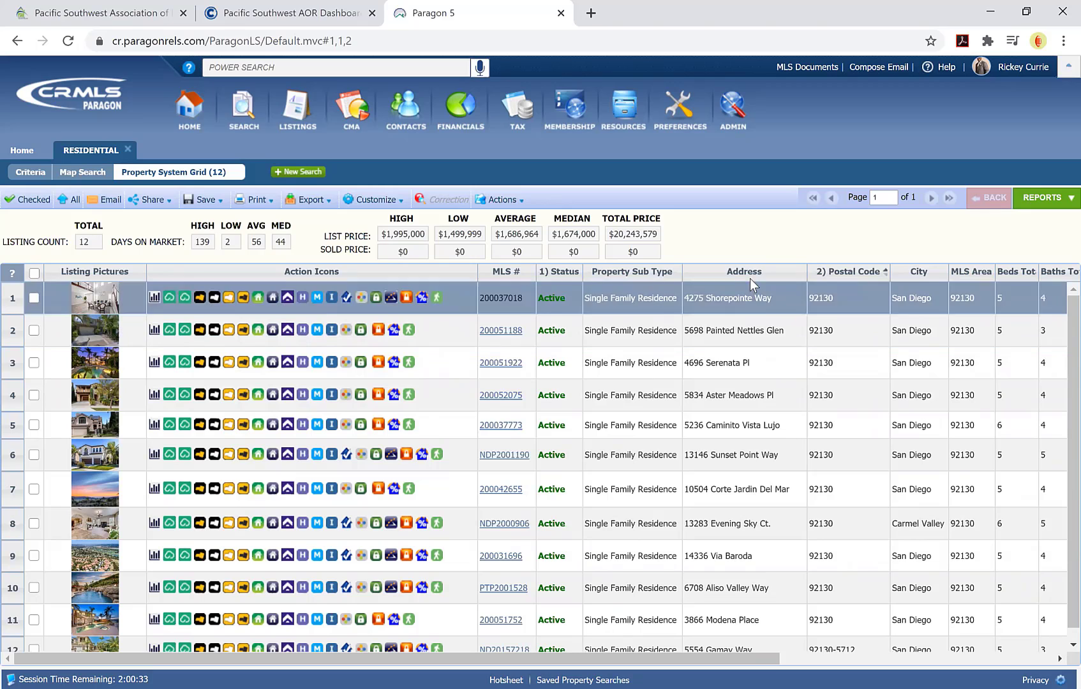
left_click(759, 276)
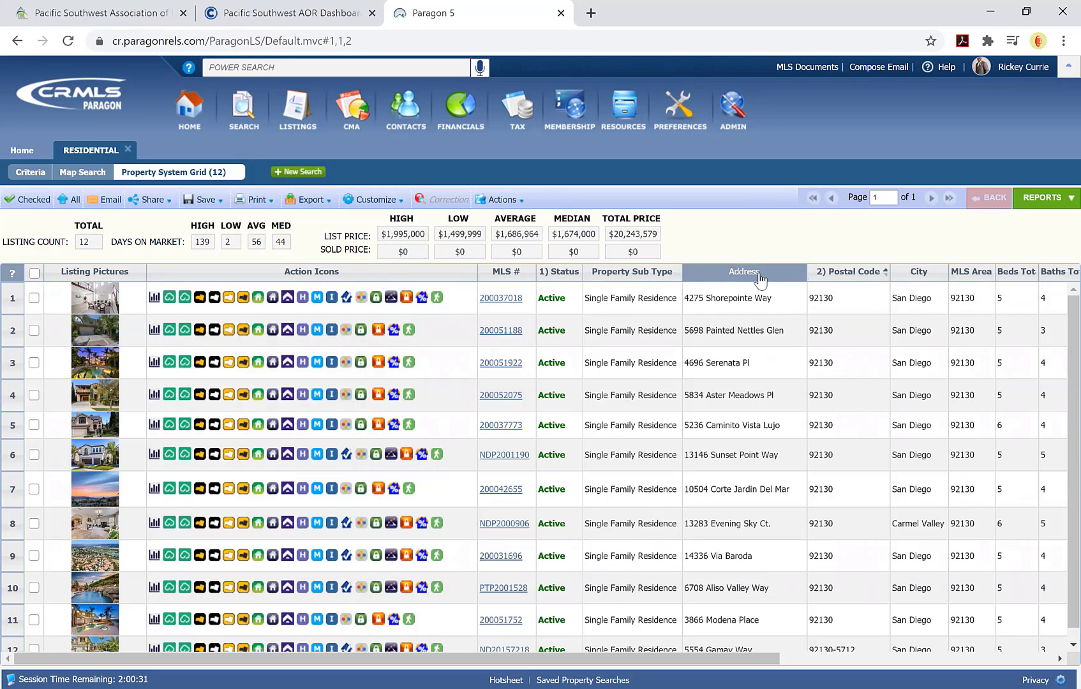
mouse_move(742, 275)
left_mouse_down()
mouse_move(579, 278)
mouse_move(600, 286)
left_mouse_up()
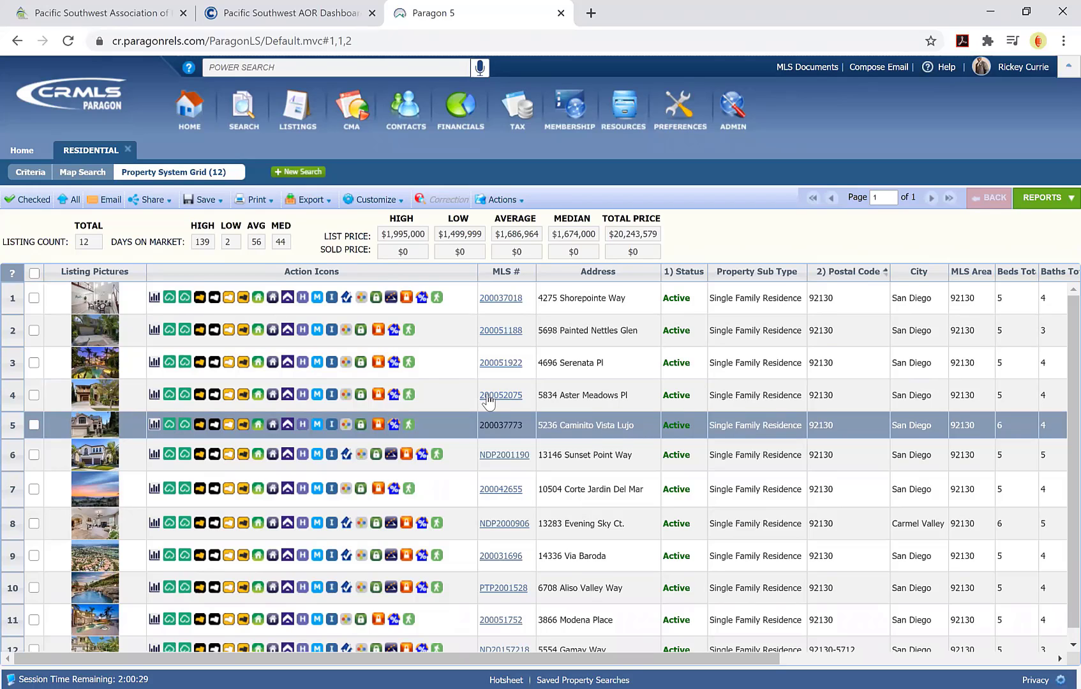
In the results grid's field preferences, move Listing Contract Date directly above Days On Market and mark Baths Total.
left_click(380, 200)
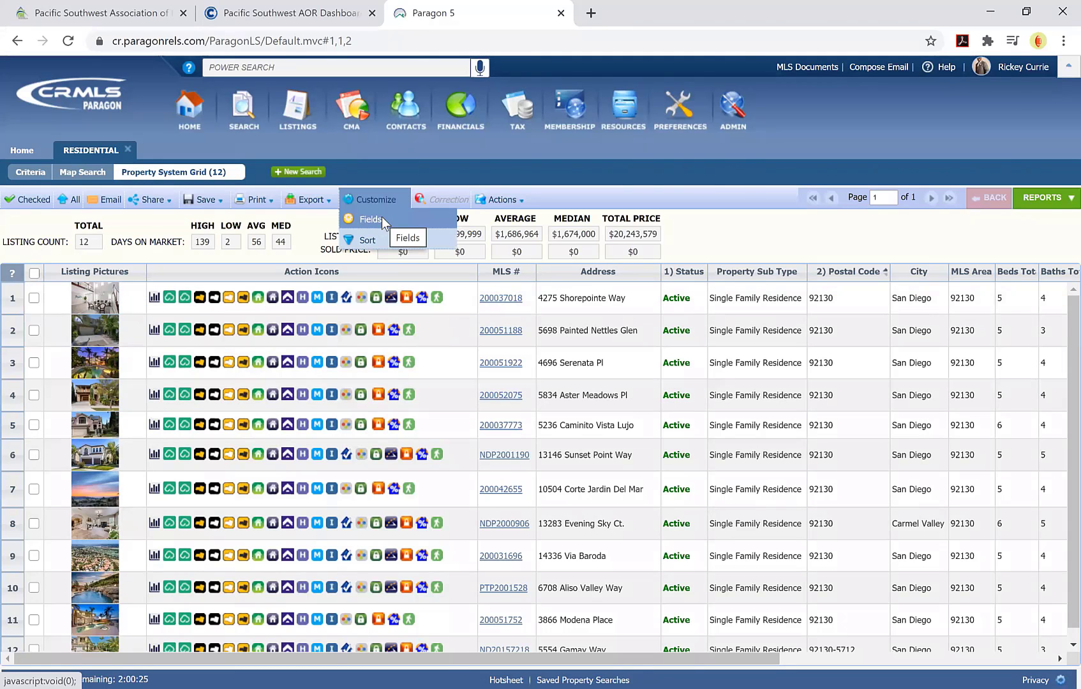
left_click(381, 217)
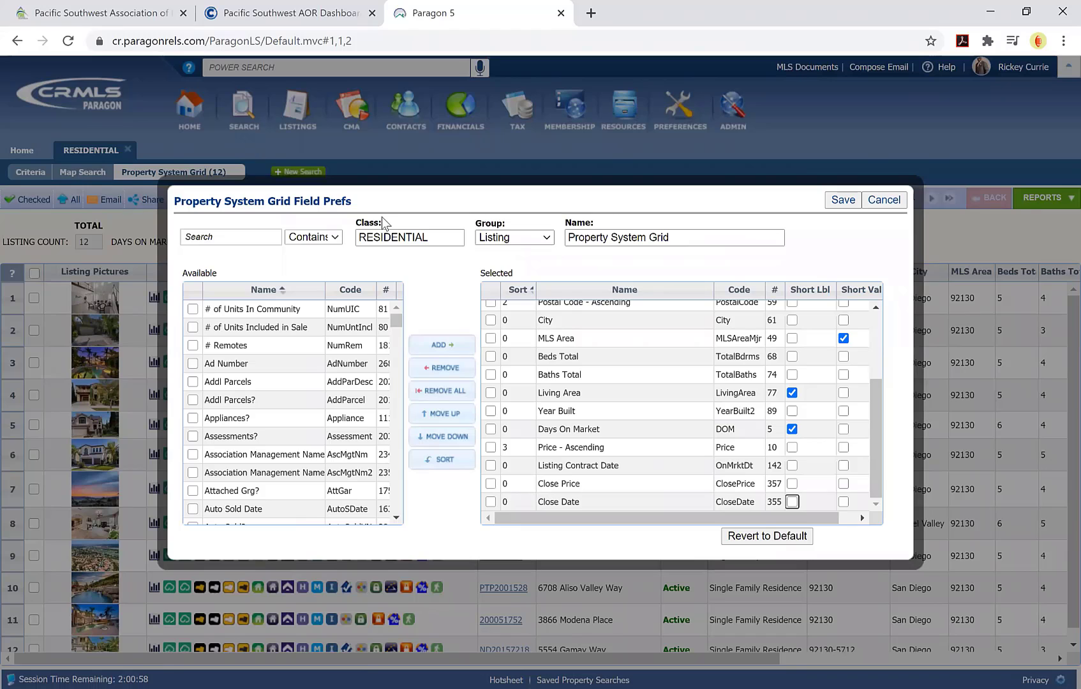
left_click(578, 341)
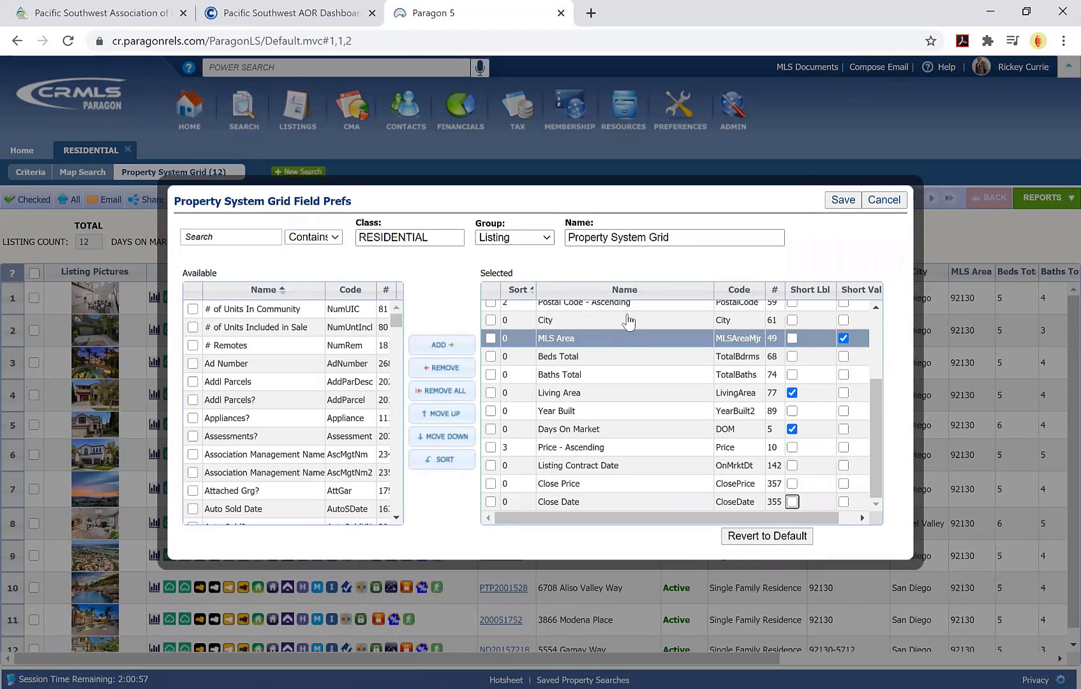
left_click(628, 447)
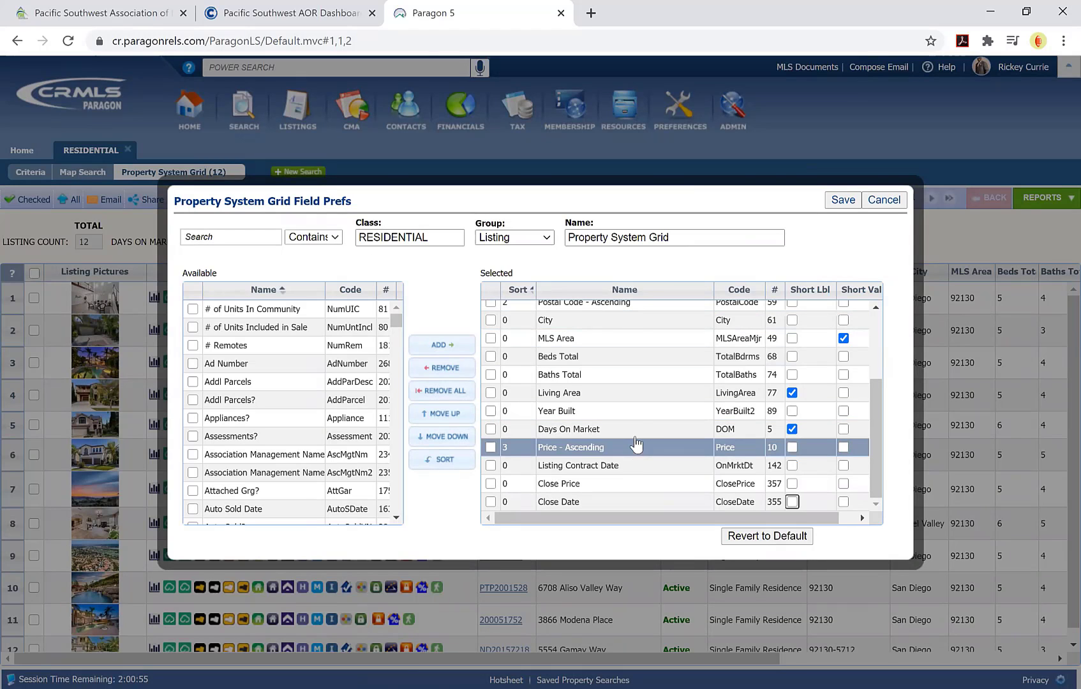
scroll(641, 425, "up", 3)
left_click(644, 418)
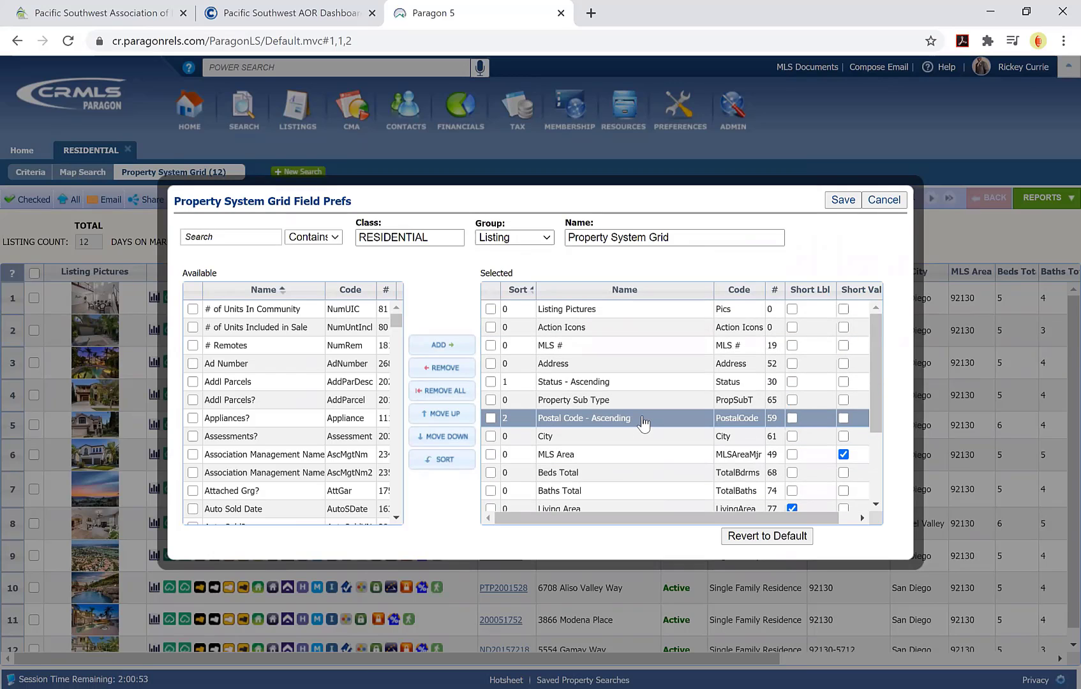
left_click(645, 402)
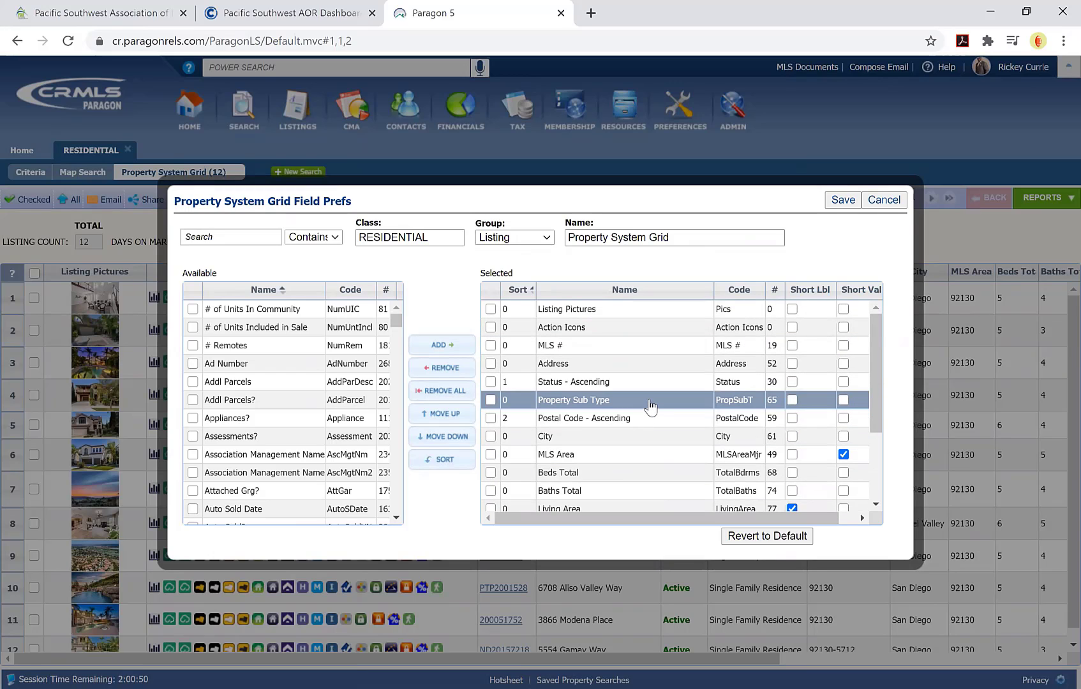
scroll(647, 415, "down", 2)
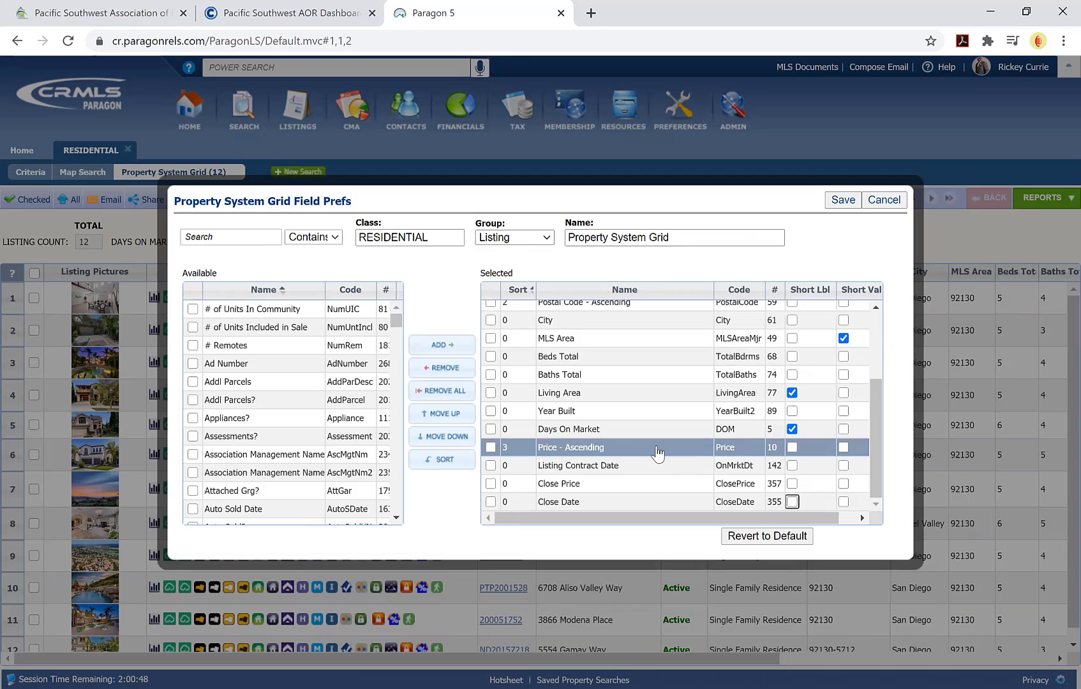
mouse_move(651, 457)
left_mouse_down()
mouse_move(646, 354)
mouse_move(649, 445)
left_mouse_up()
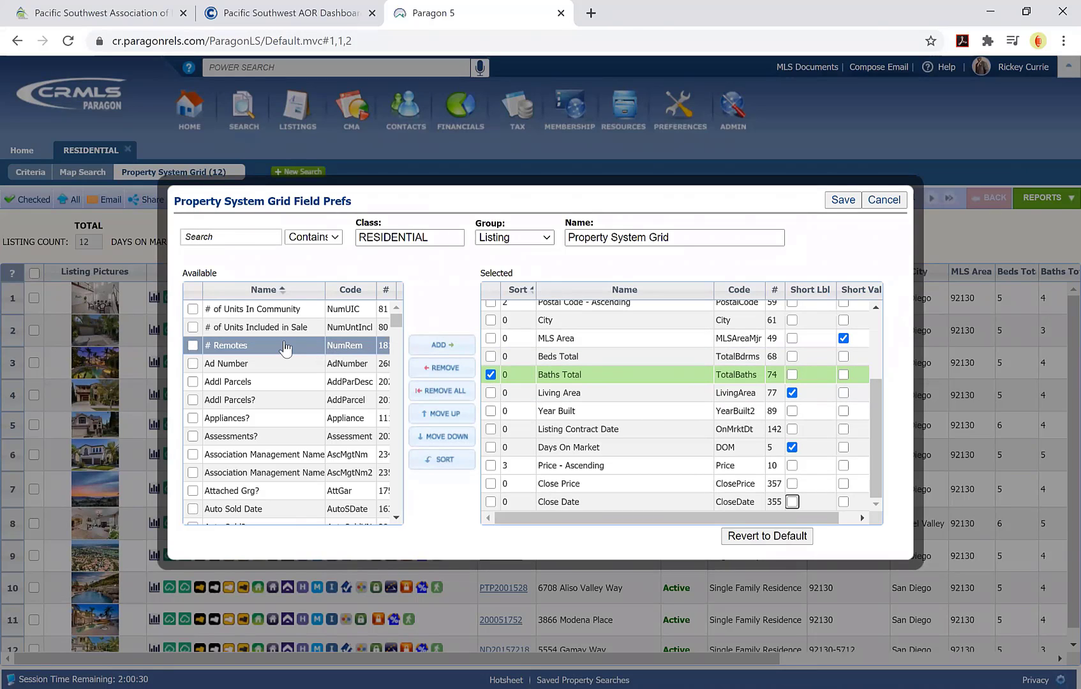
Find the Stories Total field with "sto", add it to the selected fields and place it between MLS Area and Beds Total.
left_click(242, 238)
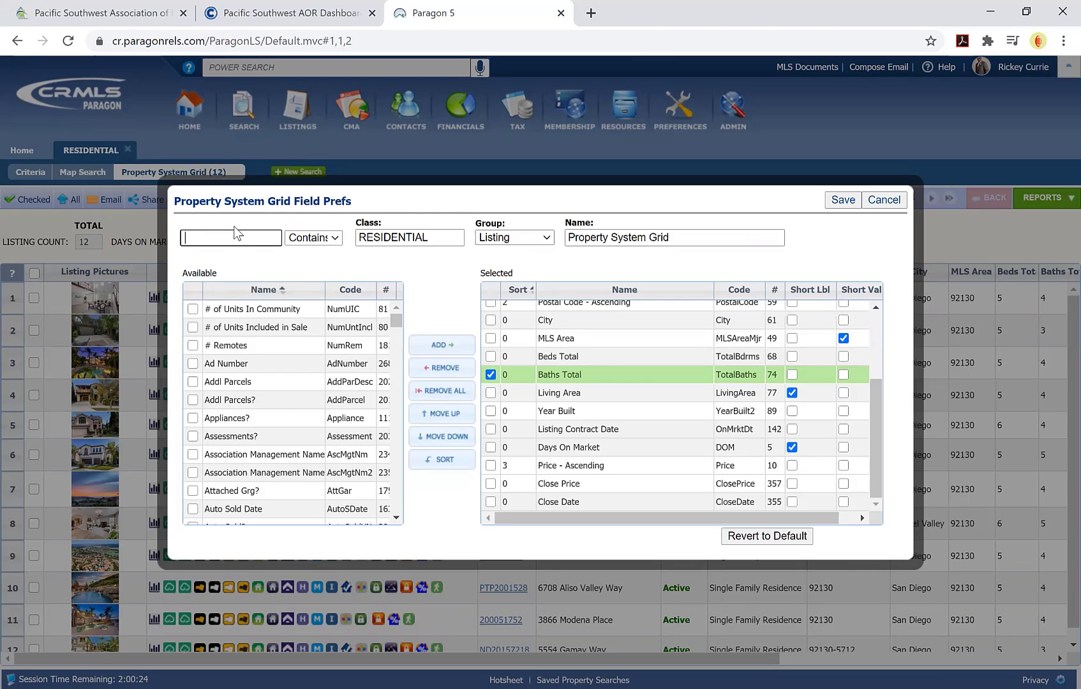
type("sto")
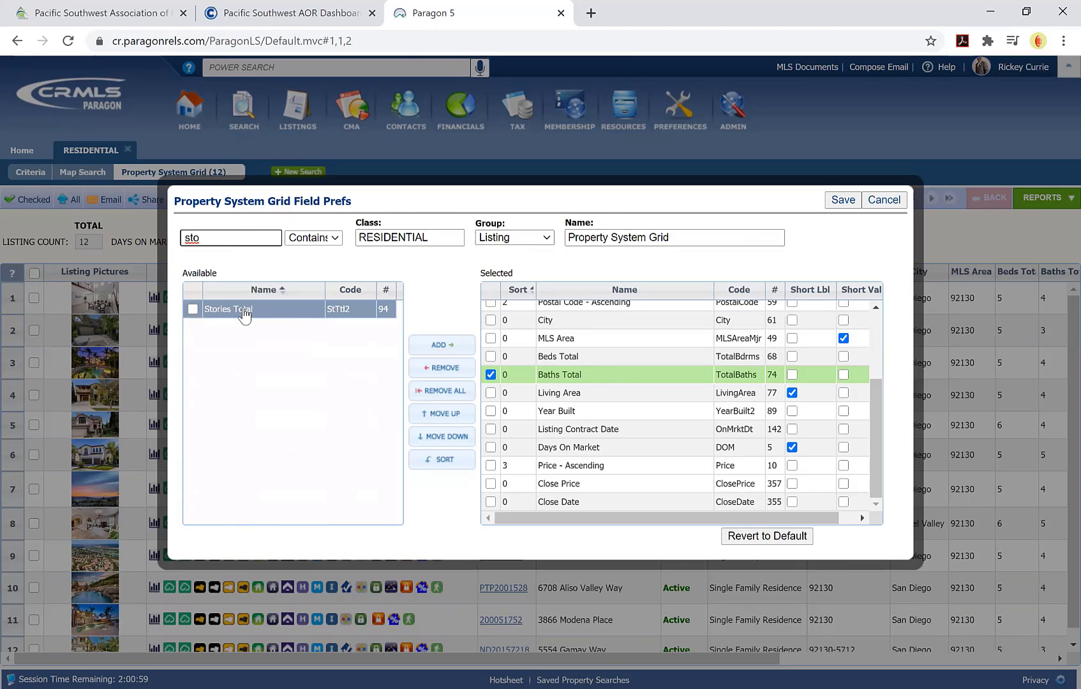
left_click(242, 313)
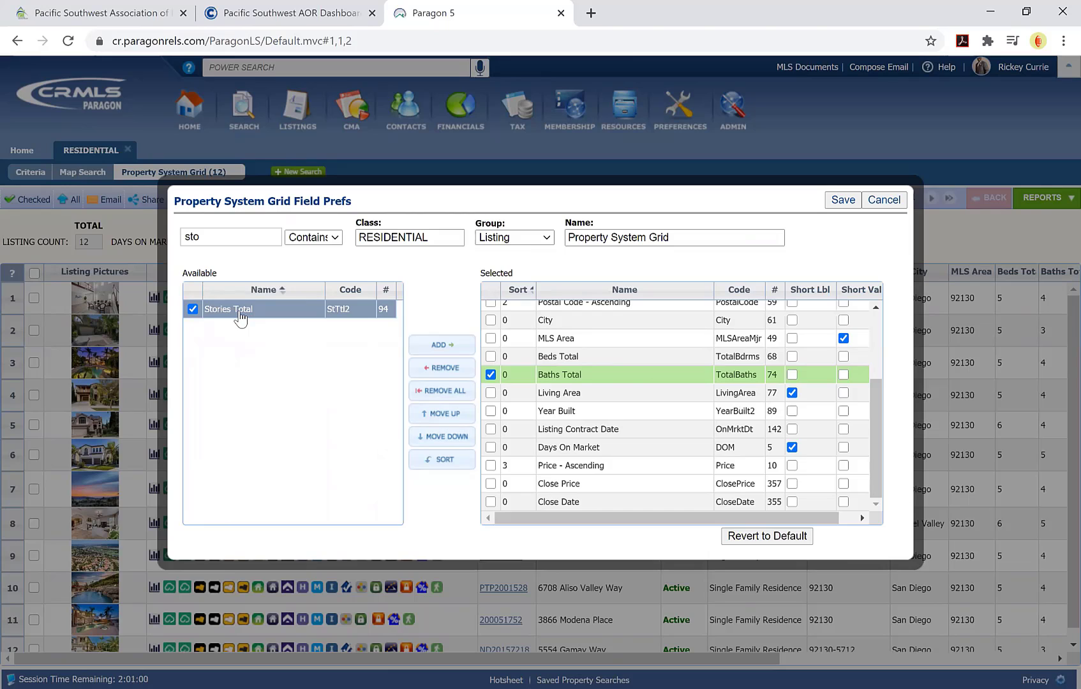
left_click(440, 348)
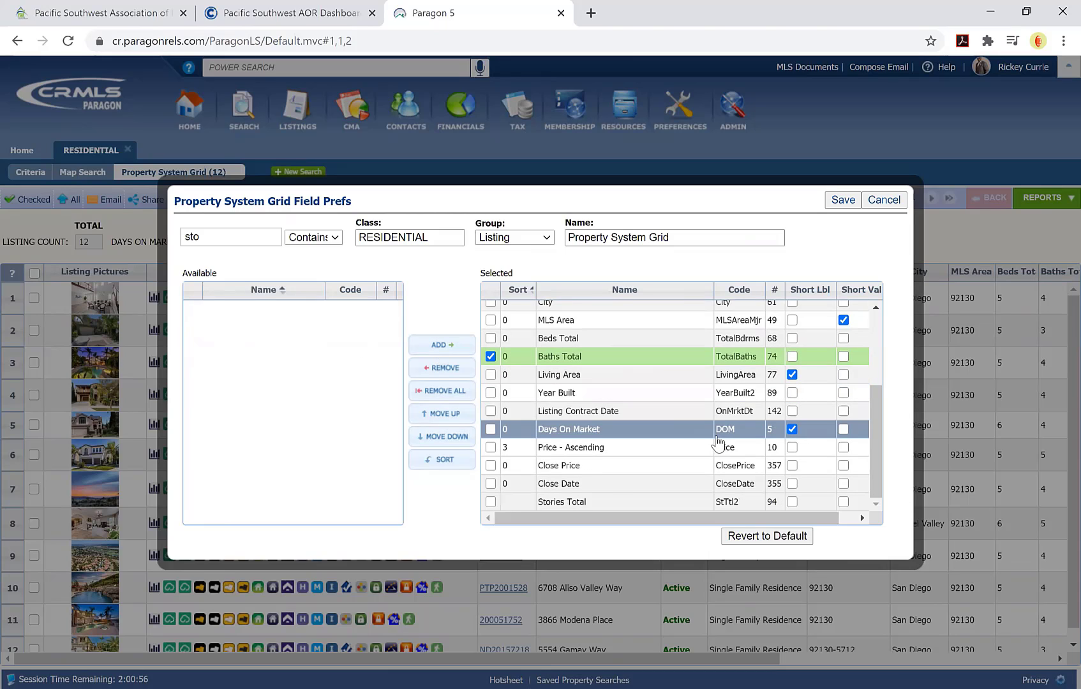
left_click_drag(677, 502, 605, 409)
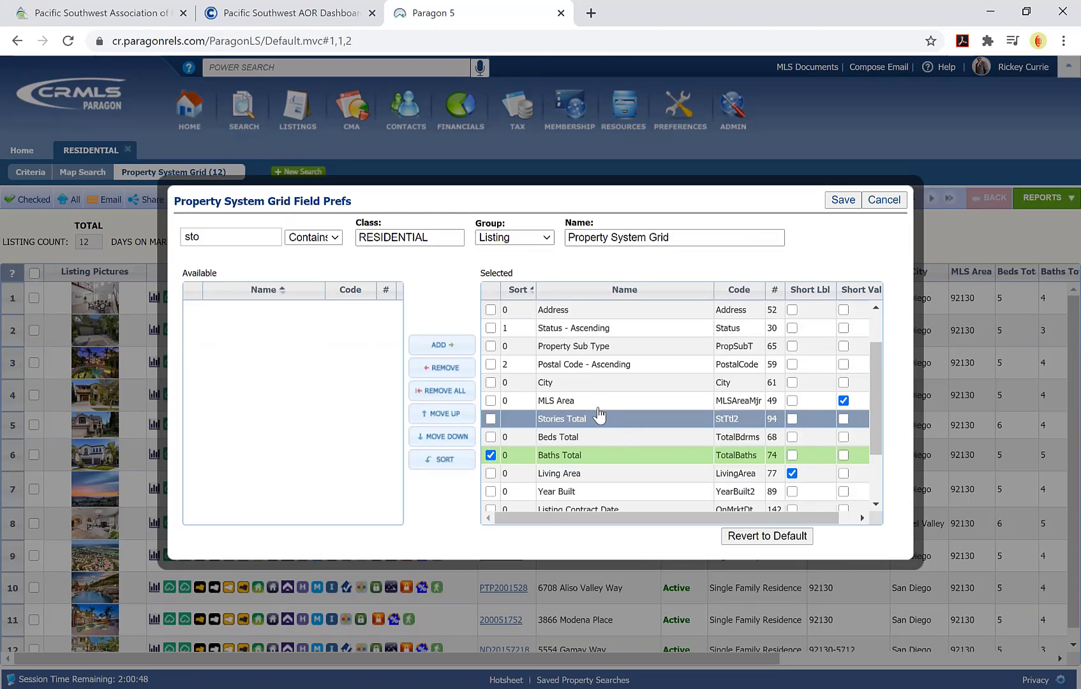
left_click(598, 408)
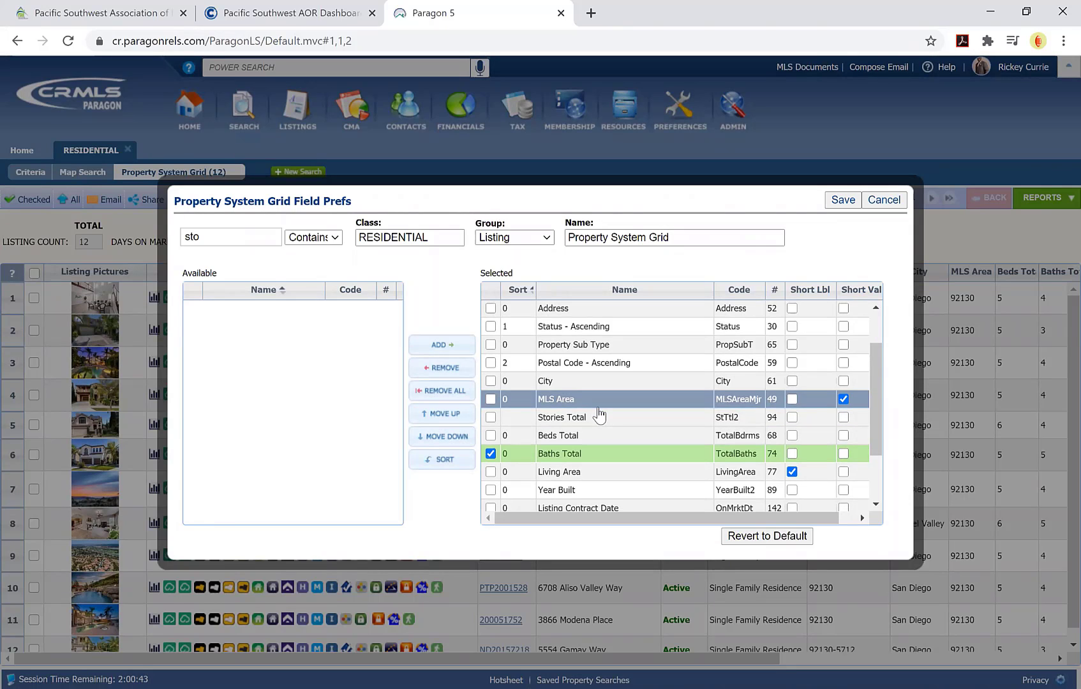
left_click(598, 416)
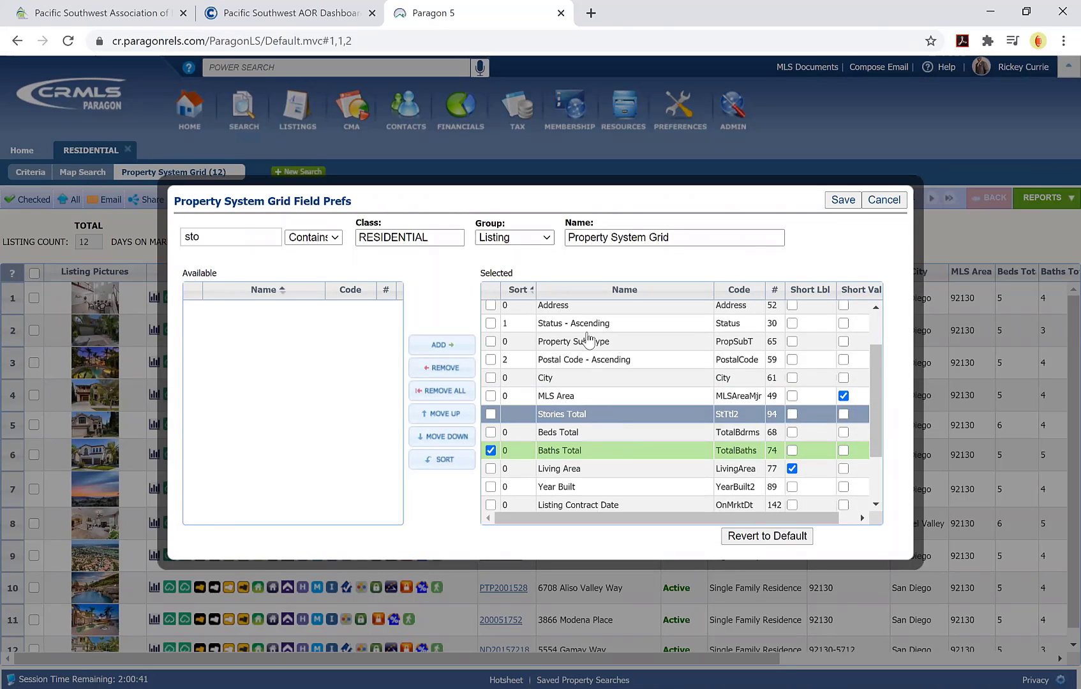
Examine the grid's name, the order, sorting and codes of the selected fields, and the option for restoring defaults.
left_click(617, 241)
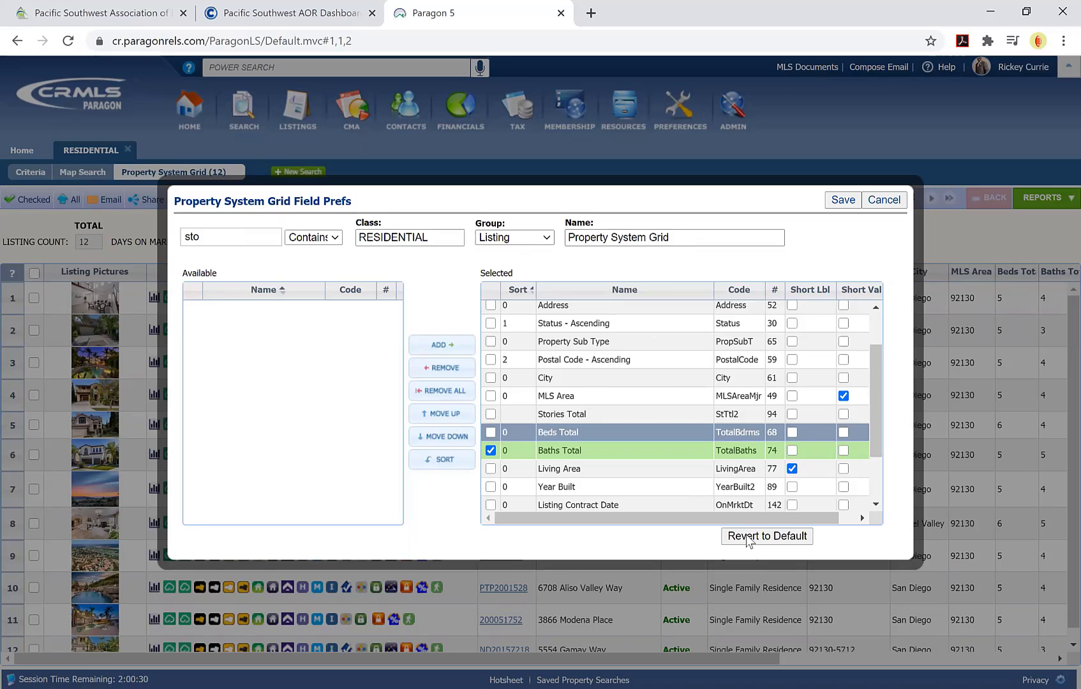
scroll(749, 540, "up", 1)
left_click(764, 539)
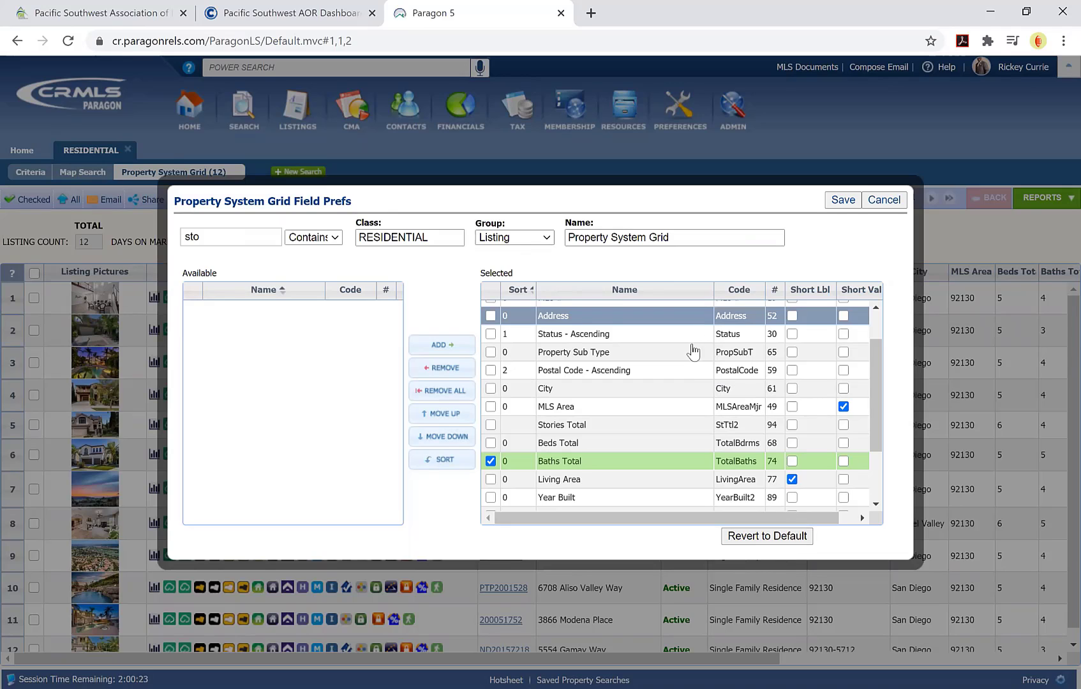
scroll(695, 377, "up", 2)
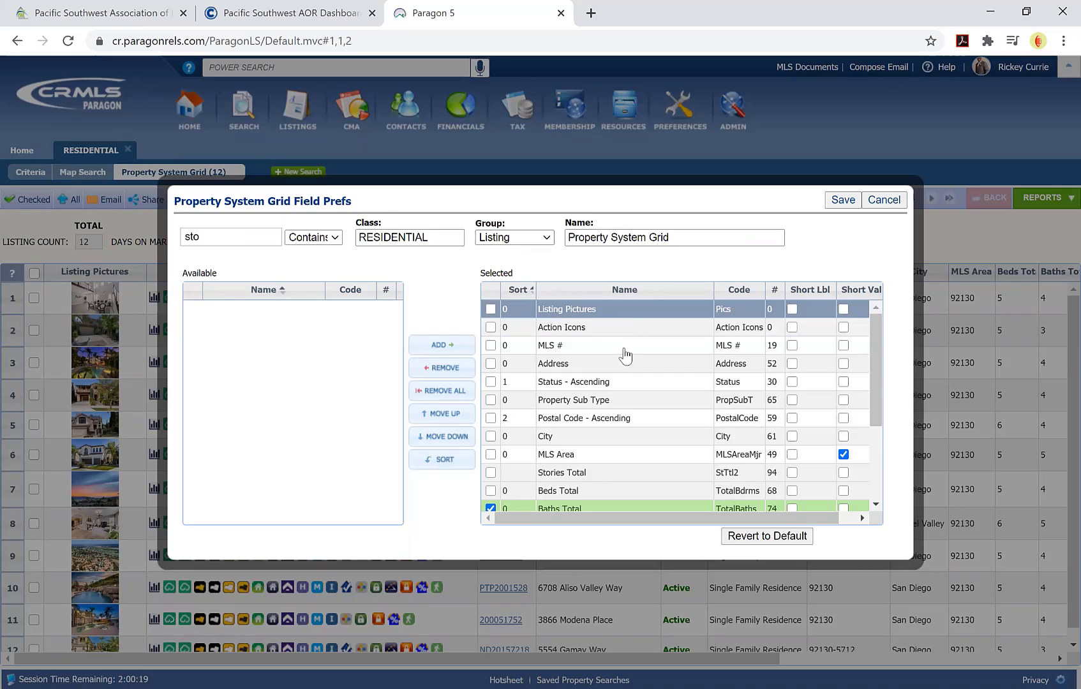
left_click(624, 386)
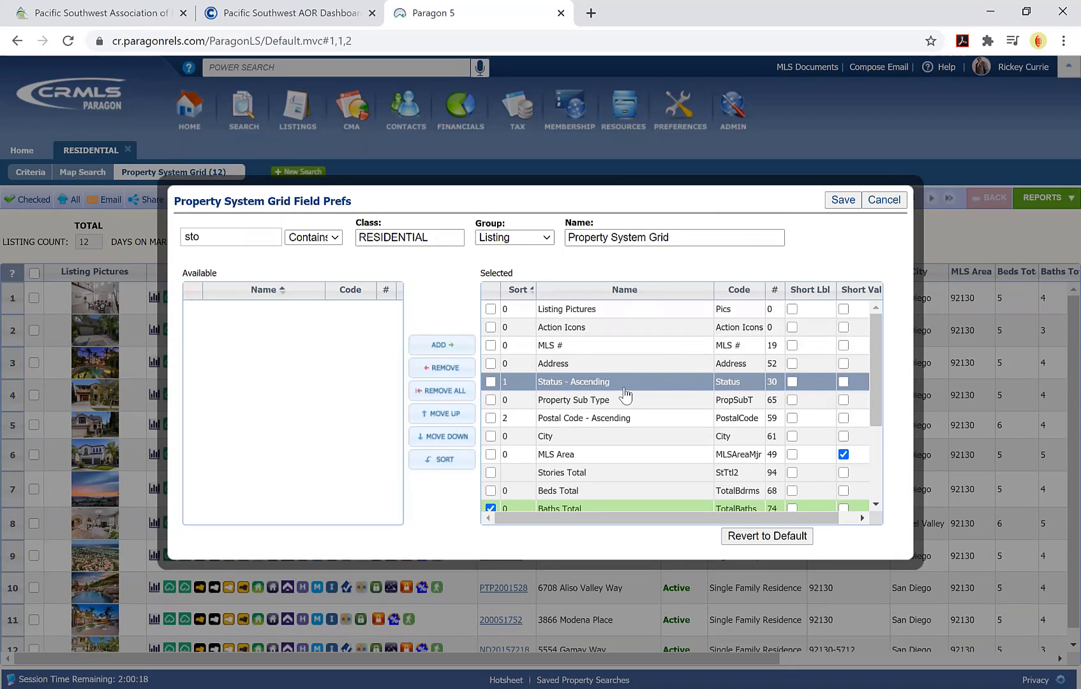
left_click(739, 347)
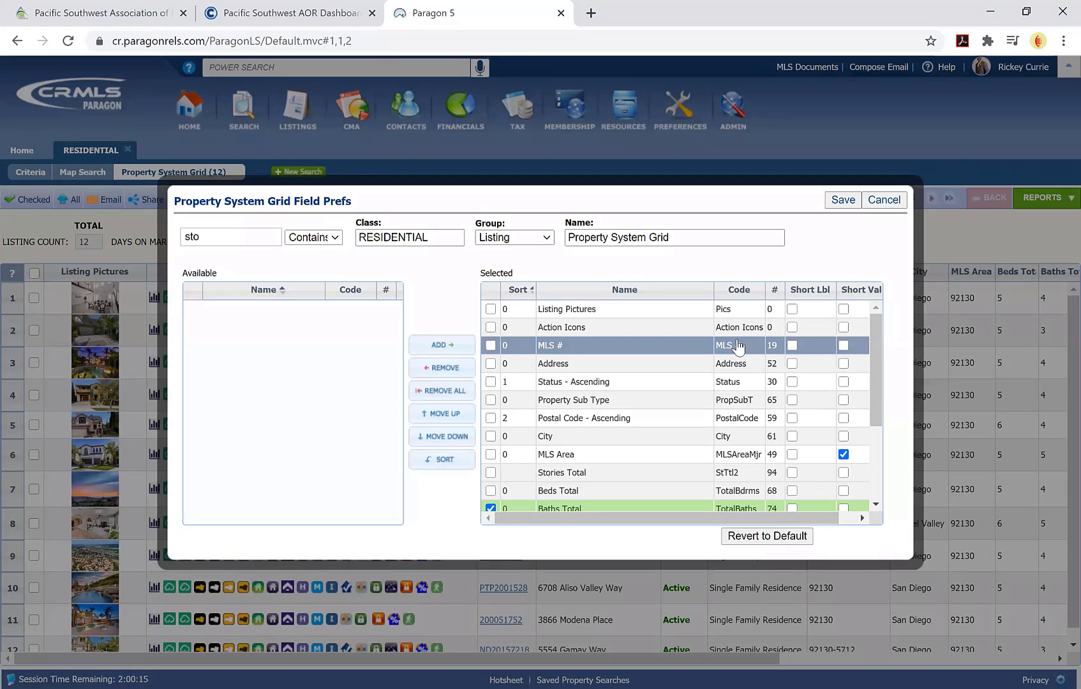
left_click(733, 371)
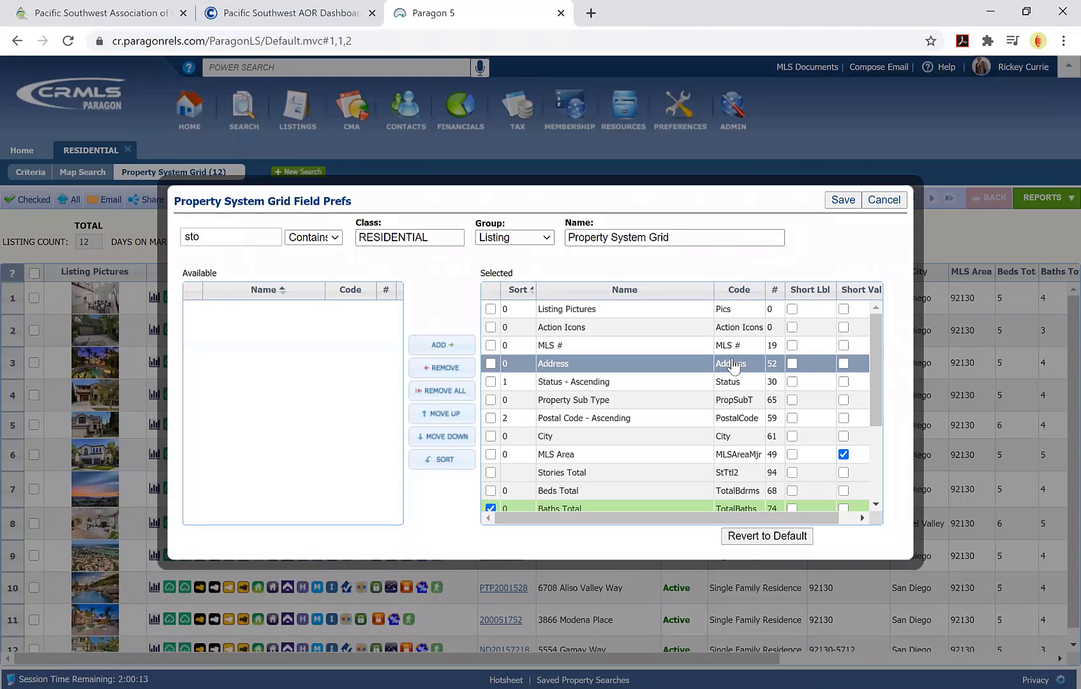
left_click(733, 350)
left_click(752, 332)
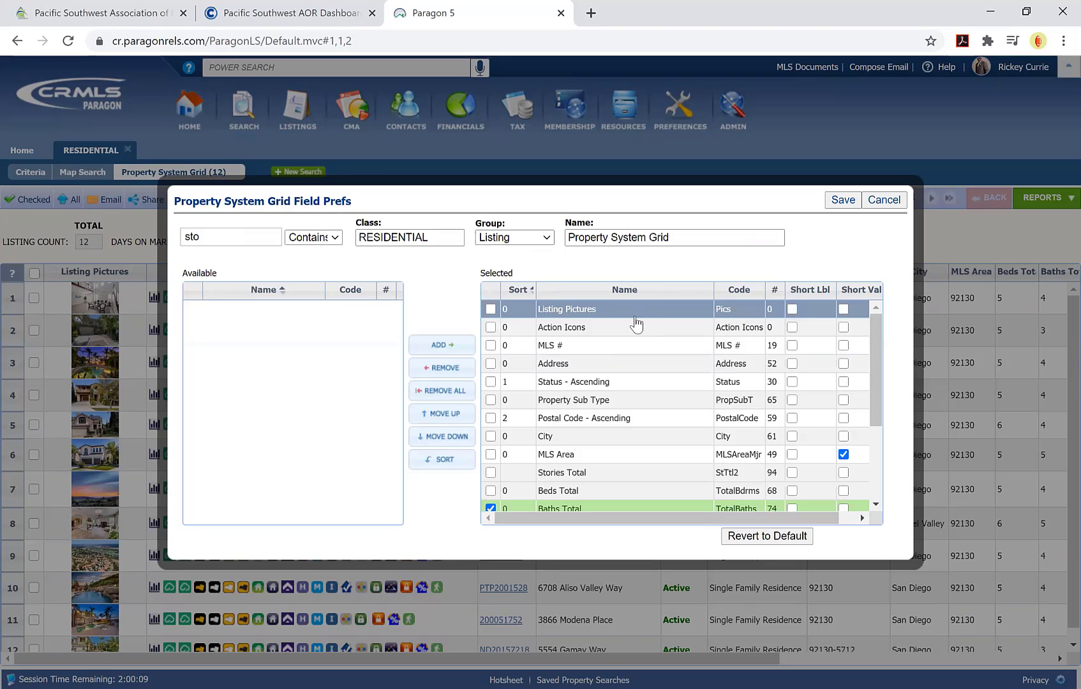
Enable the short label for the Listing Pictures field.
left_click(743, 309)
left_click(792, 309)
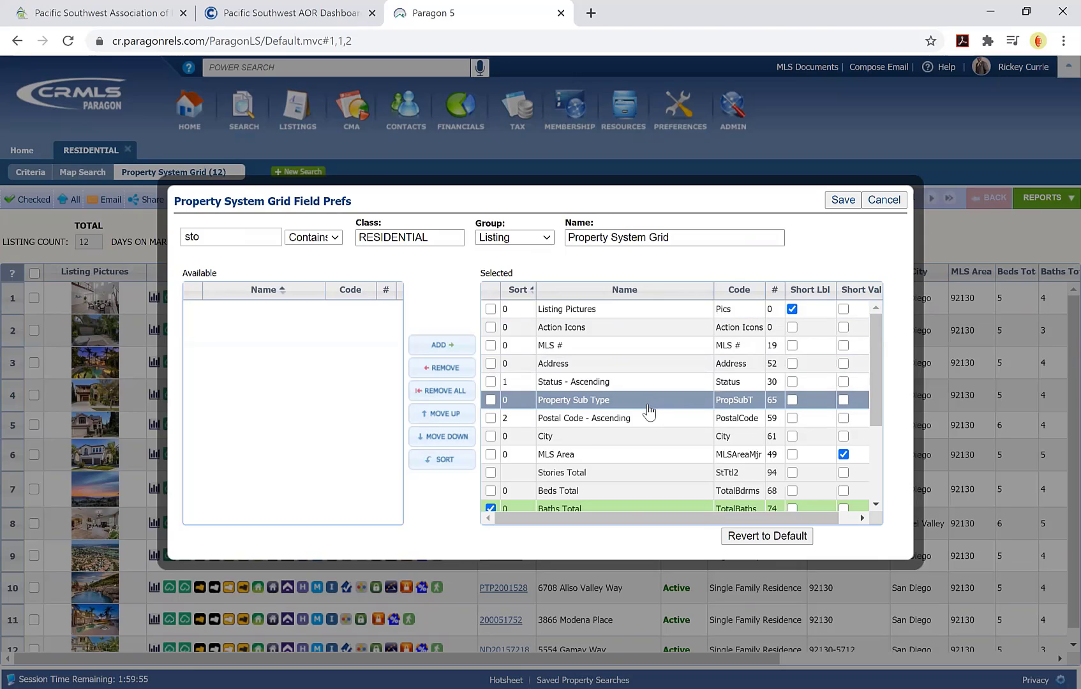
scroll(648, 415, "down", 1)
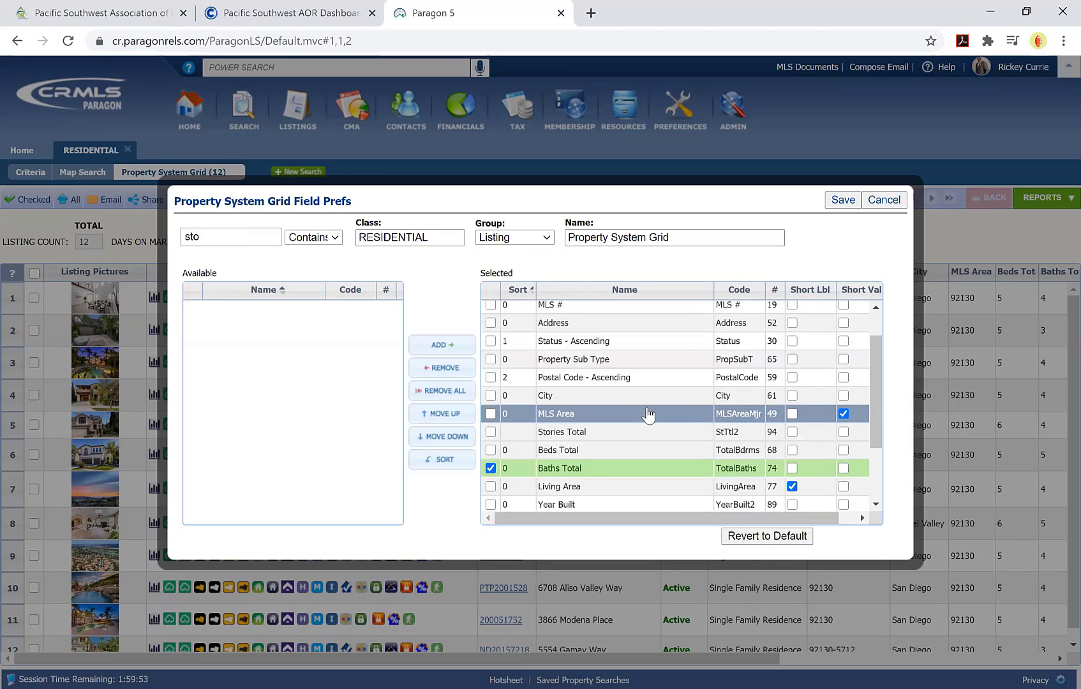
Enable the short value for the Status field and save the Property System Grid's field preferences.
scroll(649, 413, "up", 1)
scroll(650, 414, "up", 1)
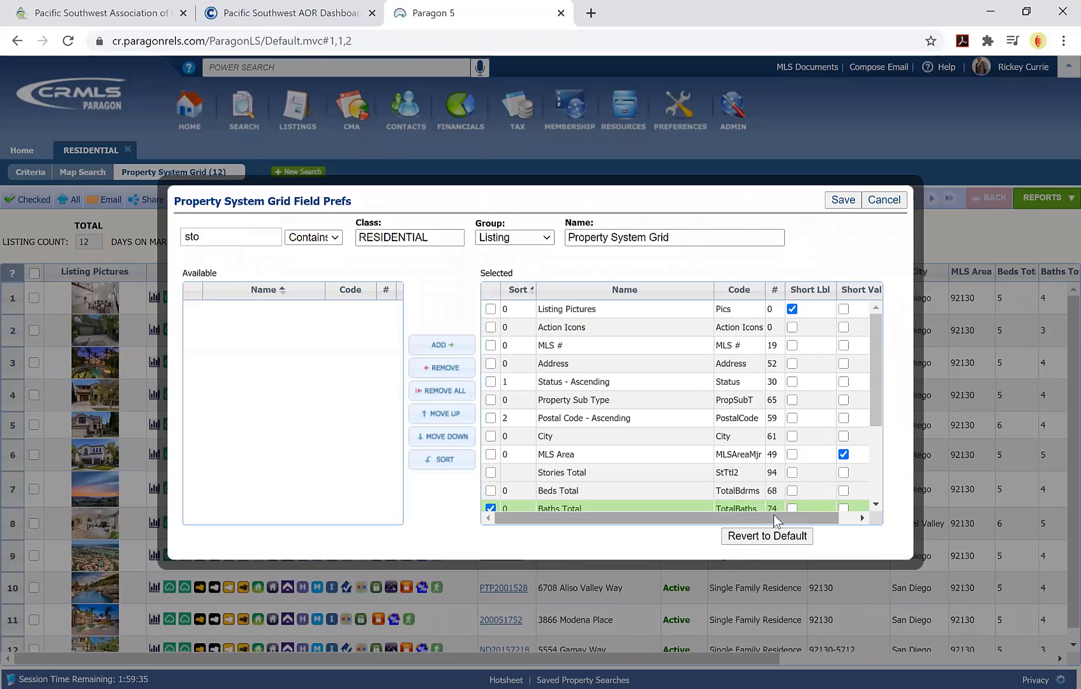
left_click_drag(799, 522, 817, 521)
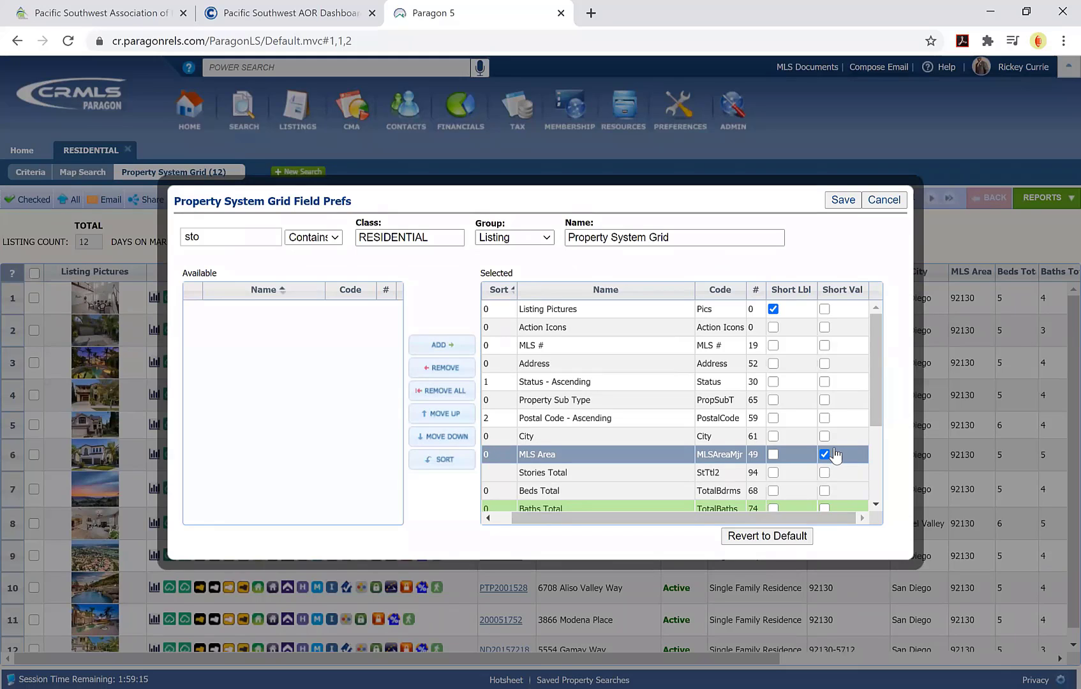
left_click(825, 381)
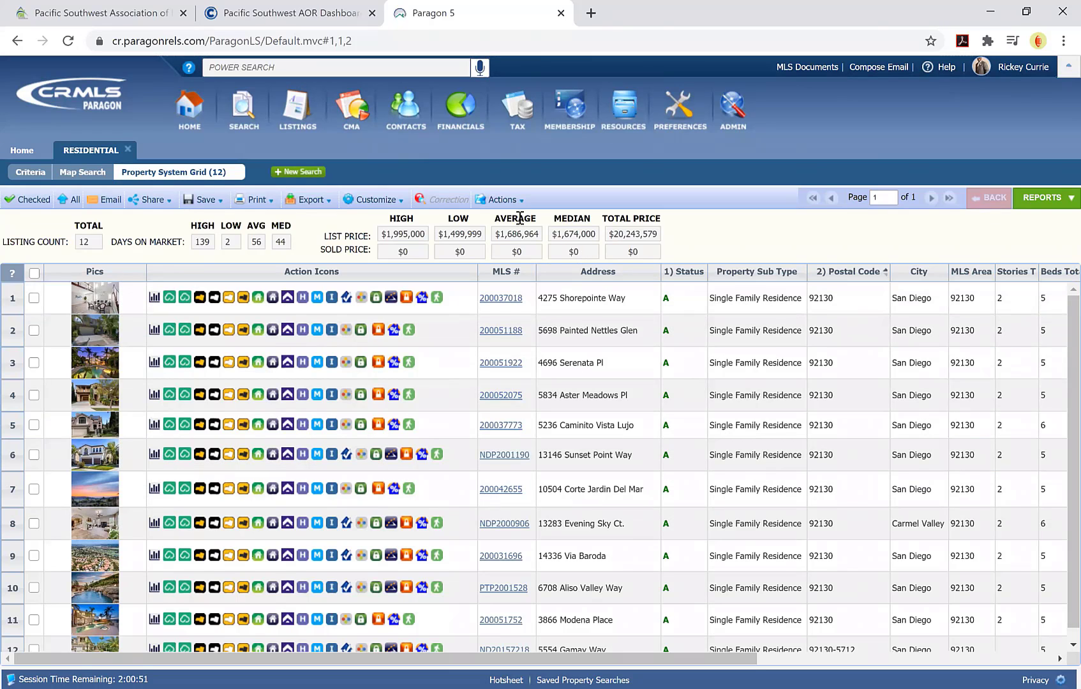
In the Property System Grid's field preferences, turn off the short value for the Status field and save.
left_click(373, 200)
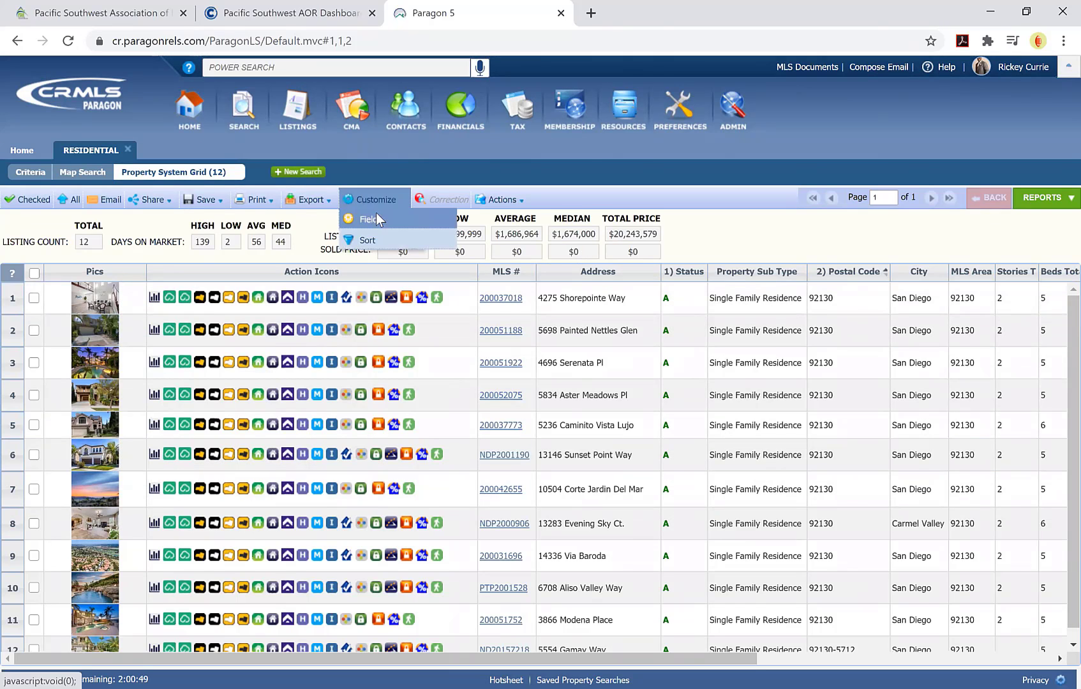
left_click(376, 218)
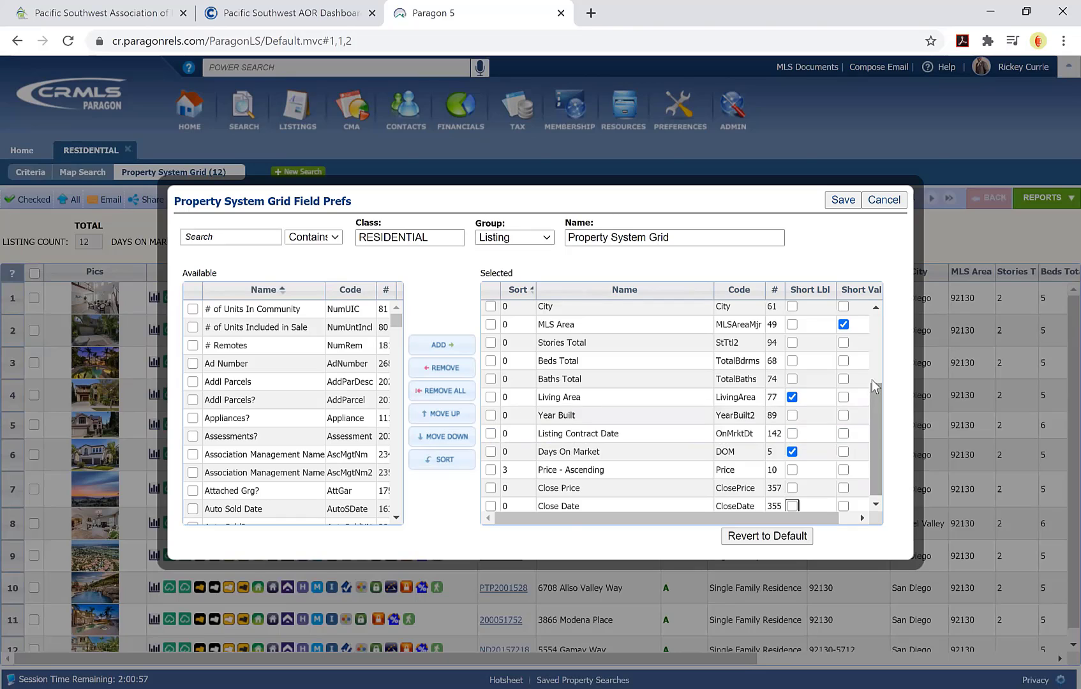
scroll(873, 370, "up", 5)
left_click(842, 383)
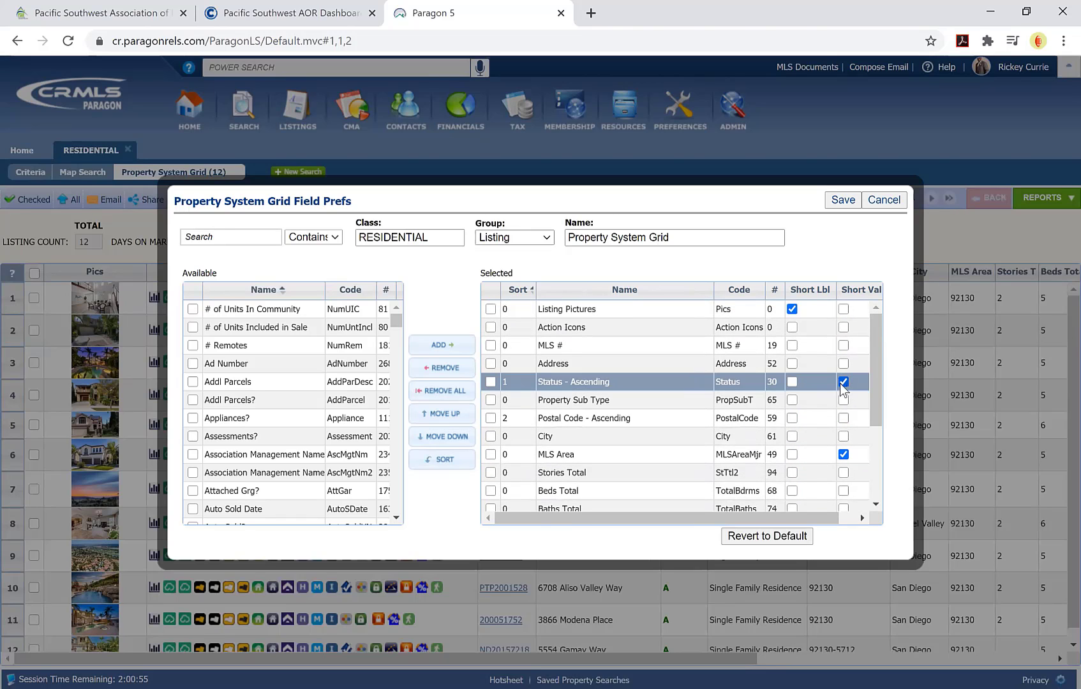
left_click(836, 201)
left_click(836, 201)
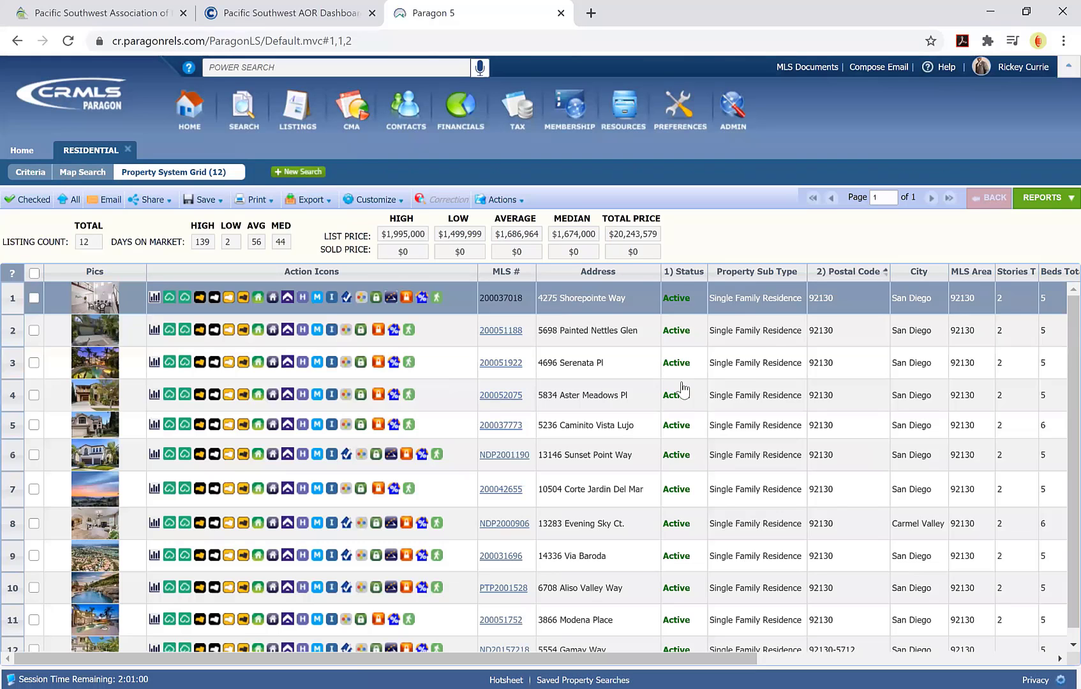
Examine the Status values in the results grid and the remaining columns through Close Date.
left_click(683, 392)
left_click(684, 422)
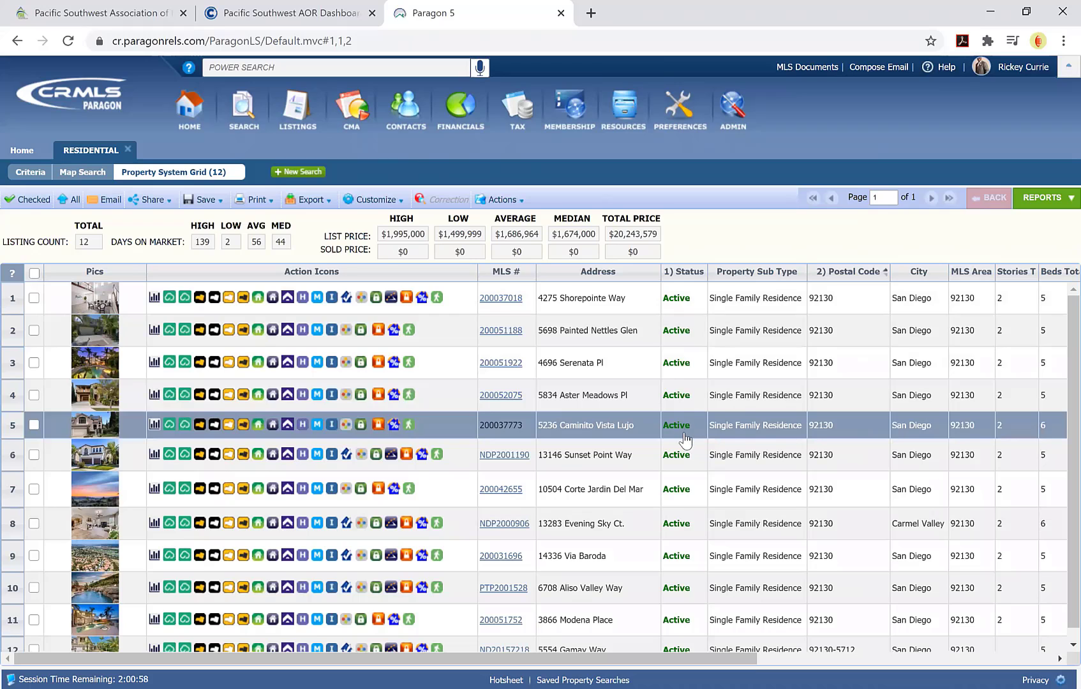
left_click(684, 449)
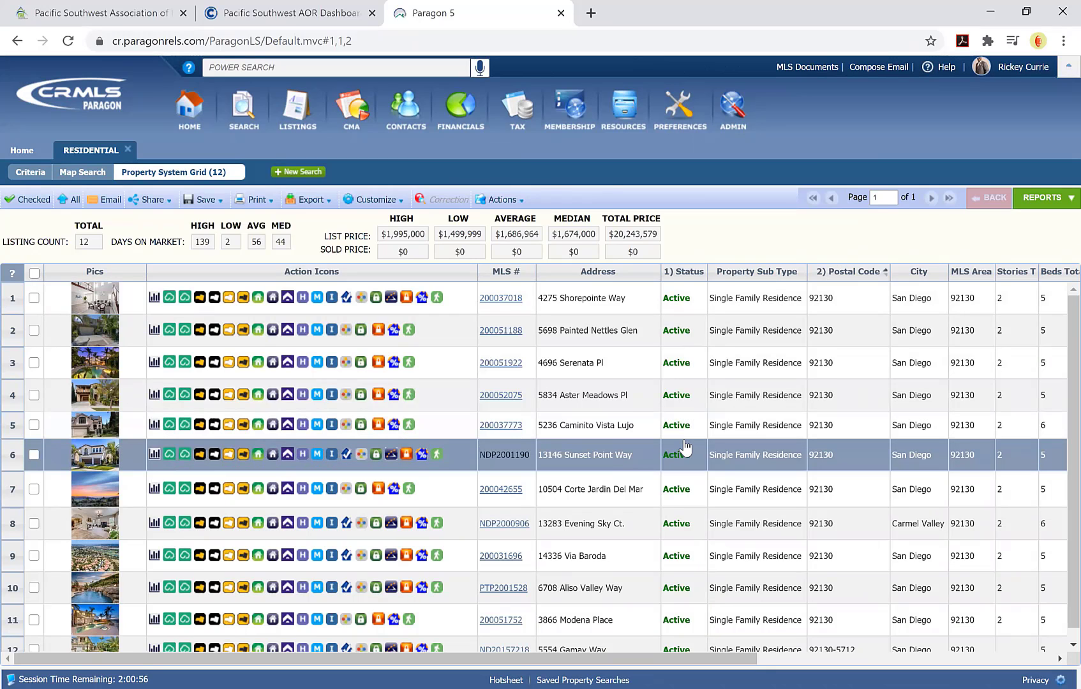
left_click(740, 392)
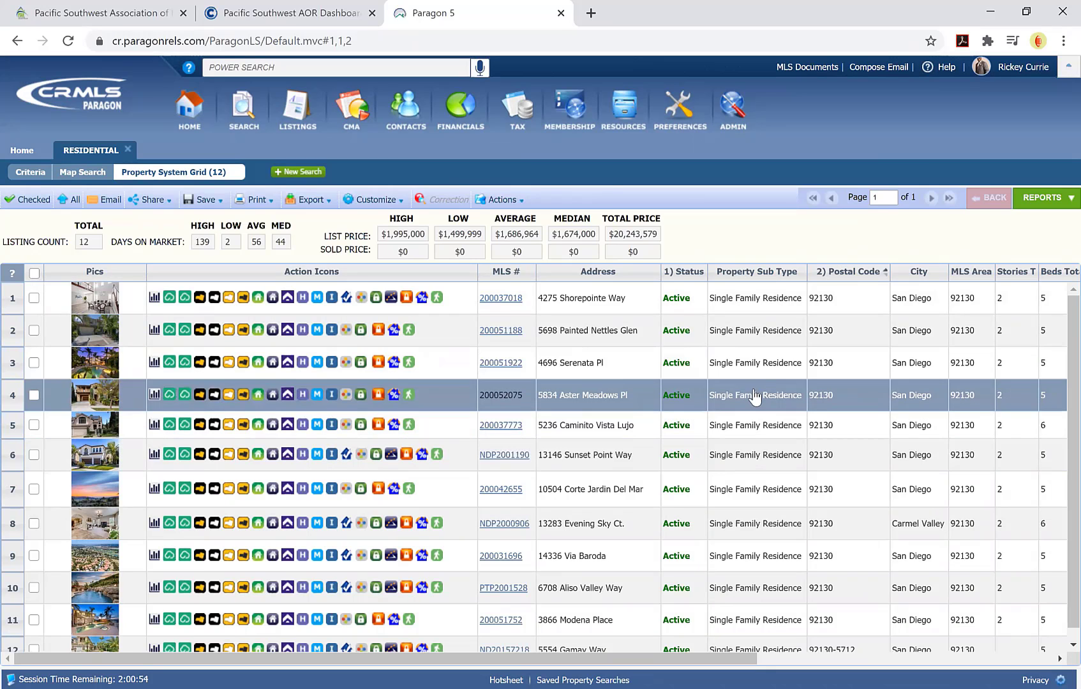
left_click(715, 350)
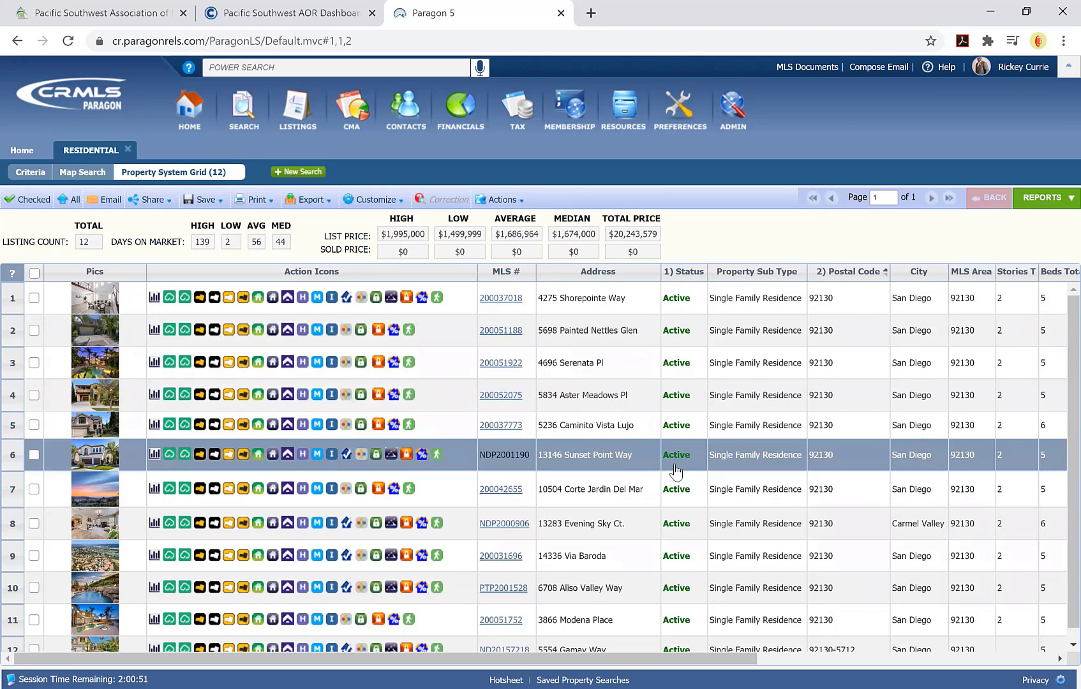
left_click_drag(713, 660, 800, 660)
scroll(451, 279, "right", 3)
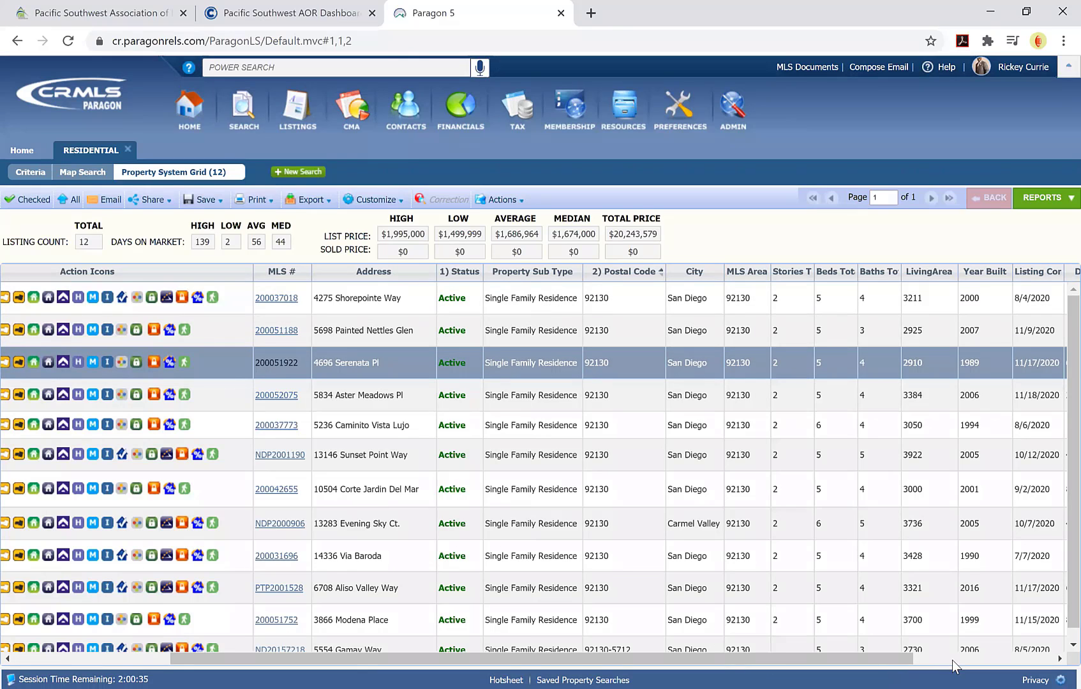
scroll(954, 475, "right", 2)
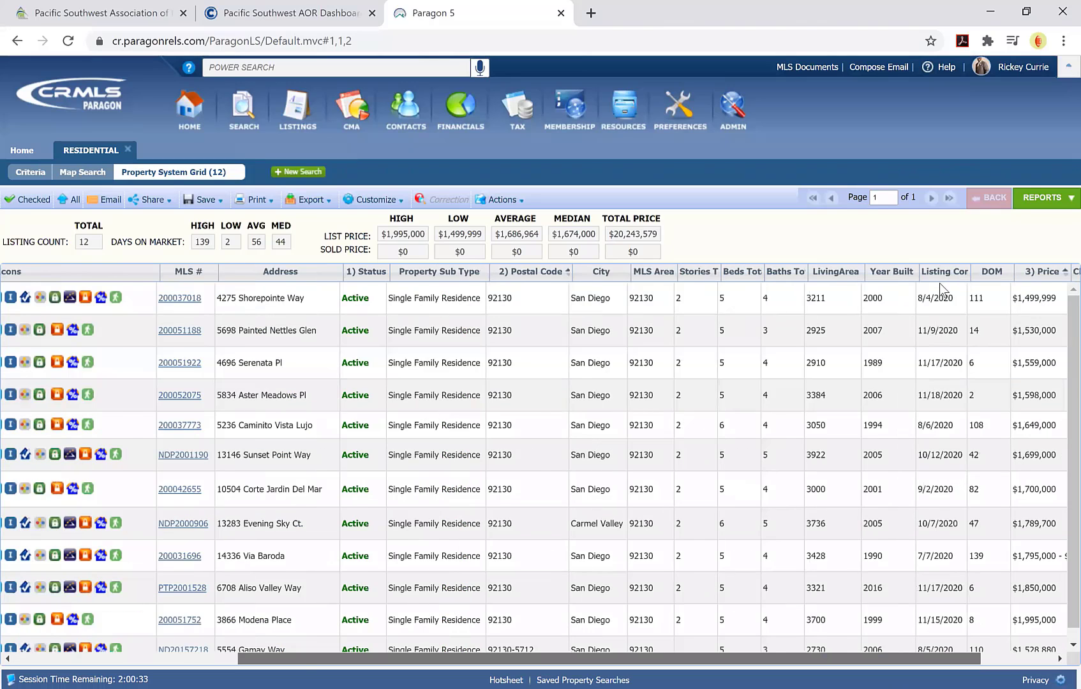
scroll(939, 283, "right", 2)
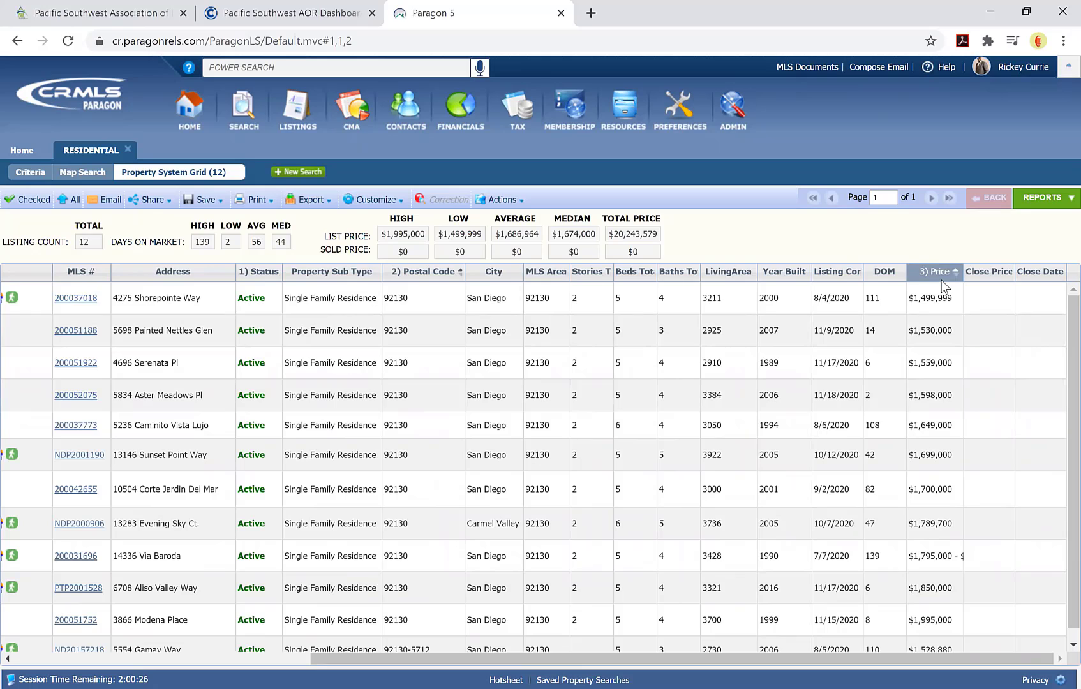
Review the column choices for the primary sort in the grid's sort settings, leaving the settings without saving.
left_click(384, 203)
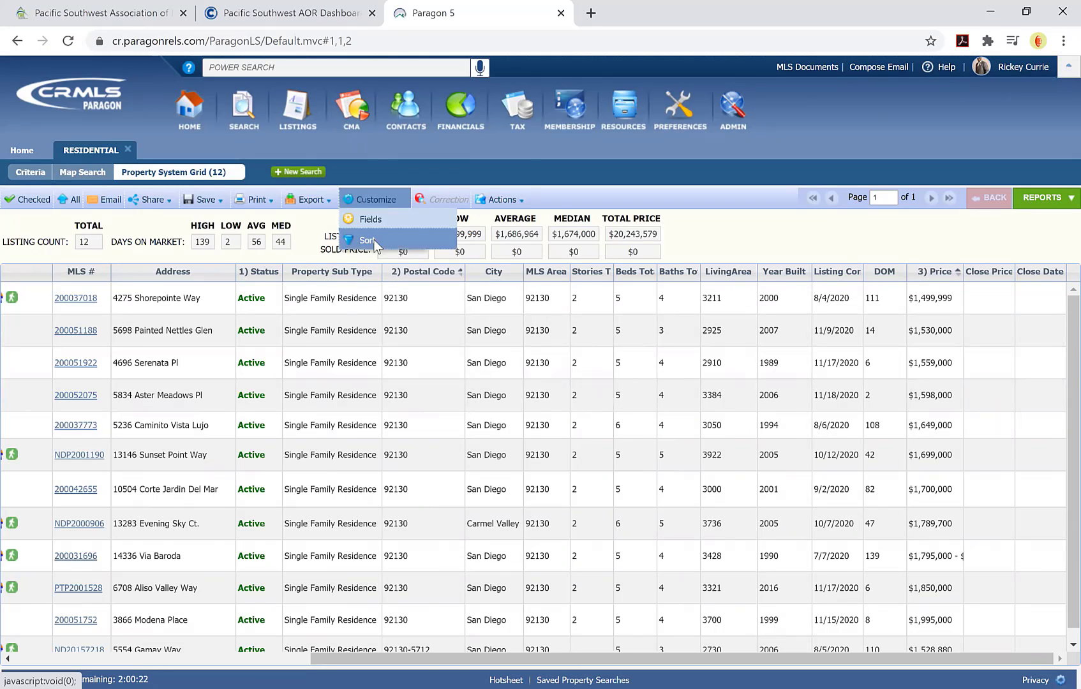
left_click(377, 243)
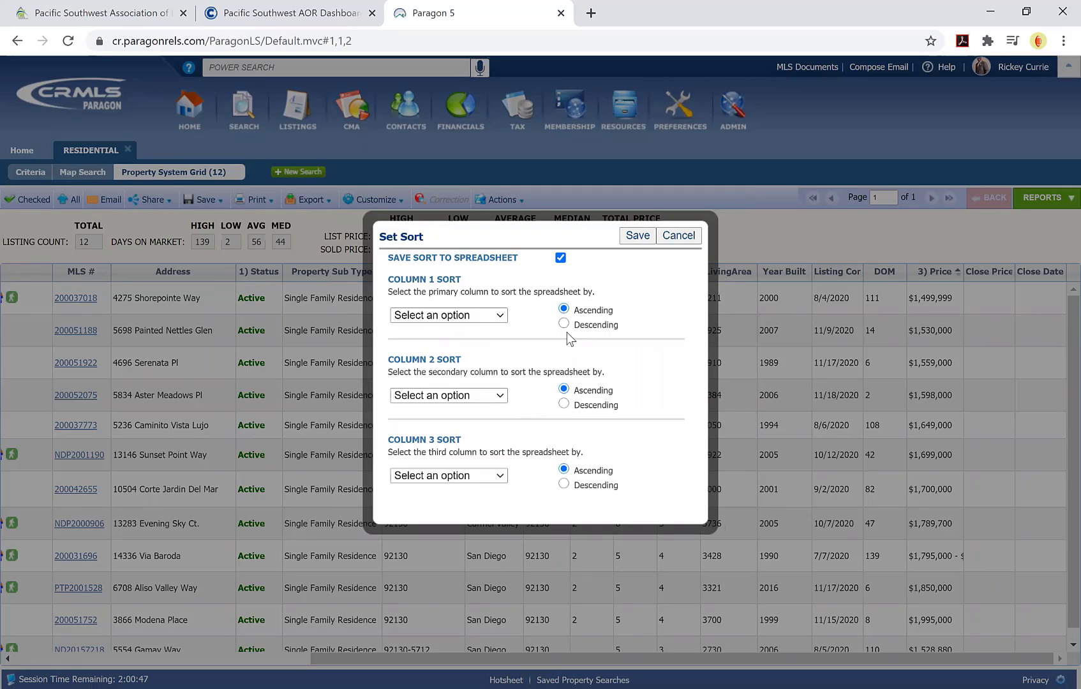
left_click(496, 319)
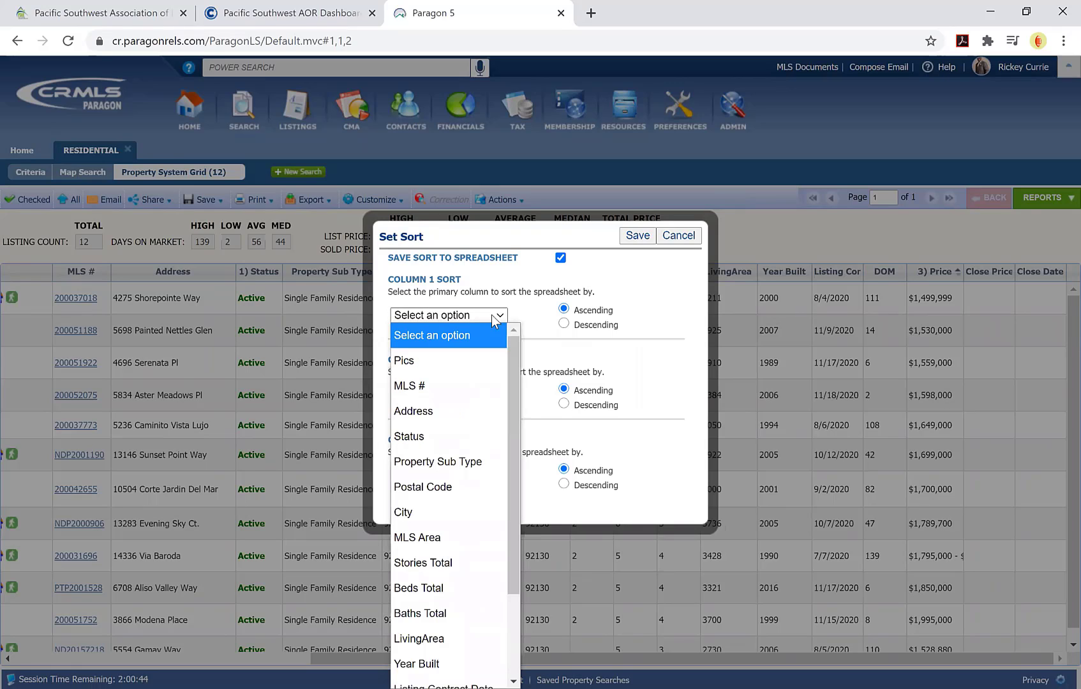
left_click(508, 390)
left_click(501, 397)
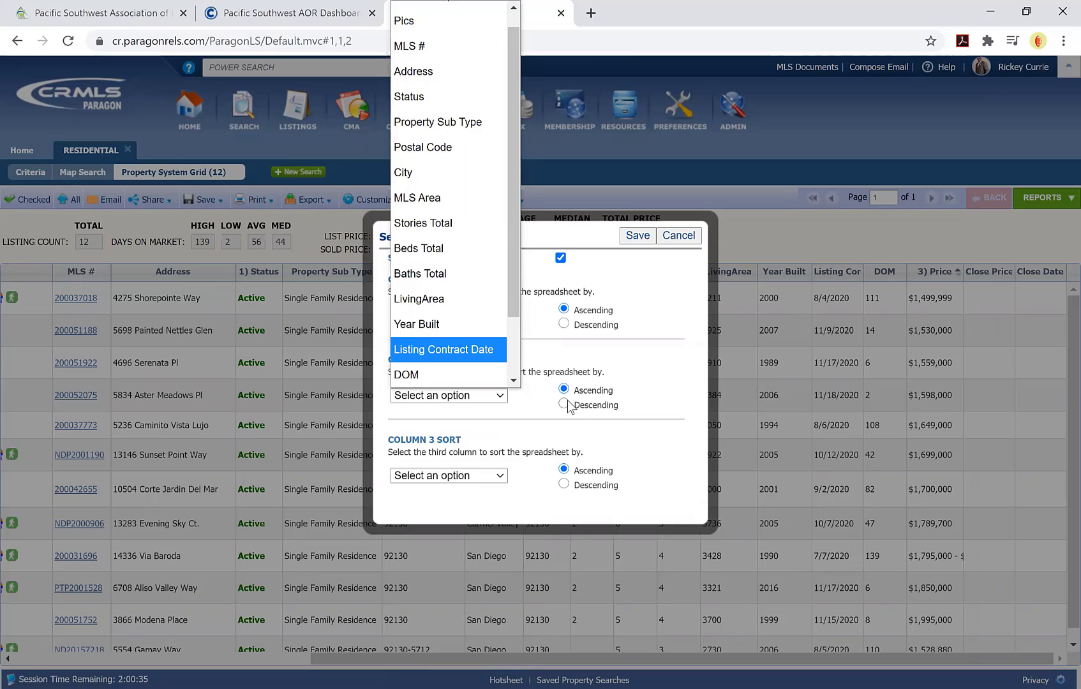
left_click(637, 340)
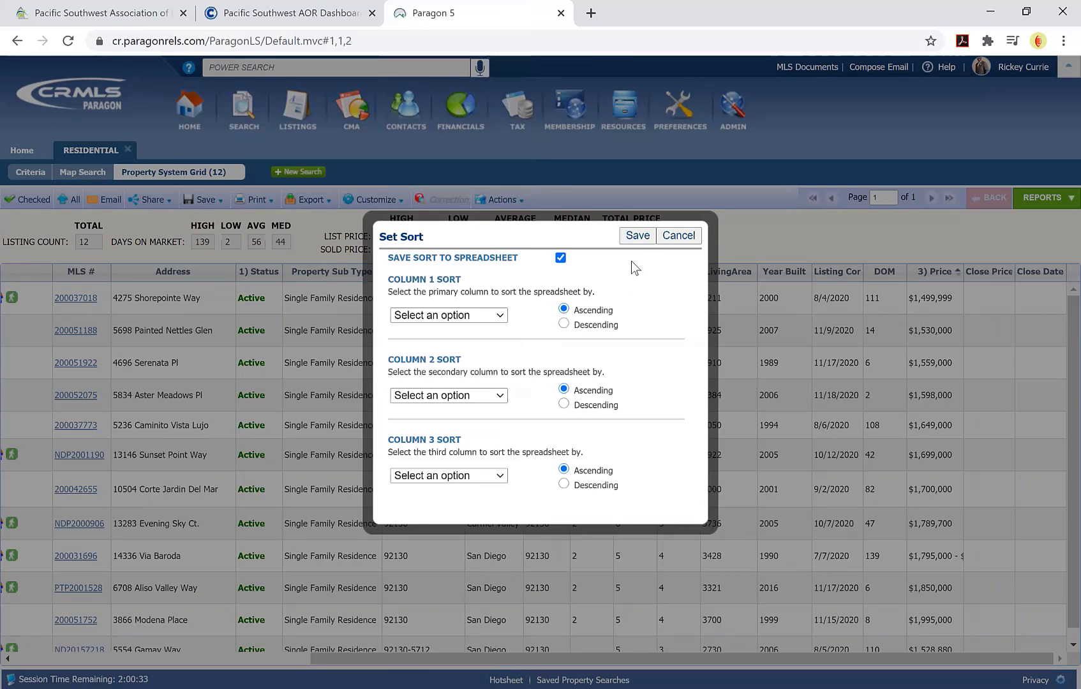
left_click(639, 239)
left_click(678, 236)
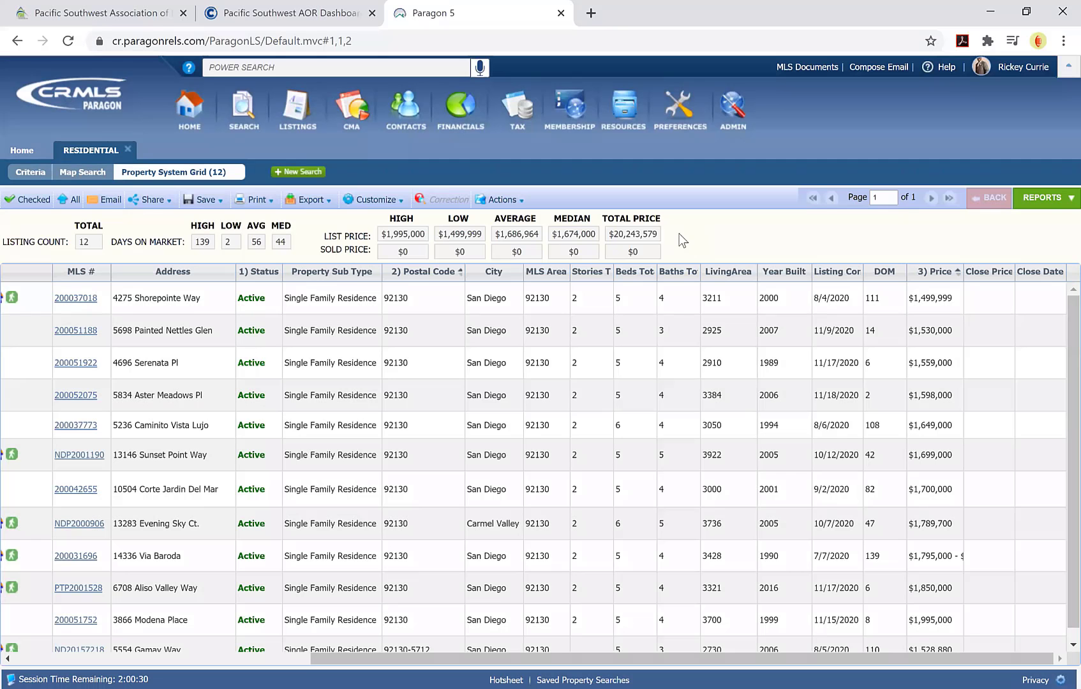
Display the search results in the MLS Defined Spreadsheet 2 report.
left_click(1054, 204)
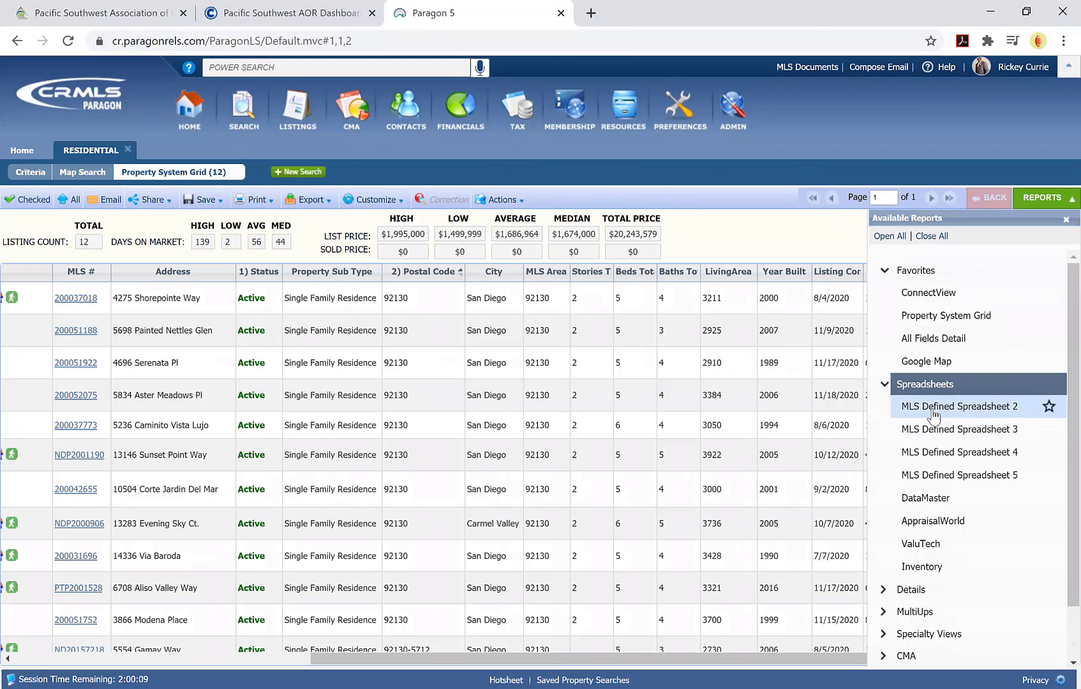
left_click(934, 414)
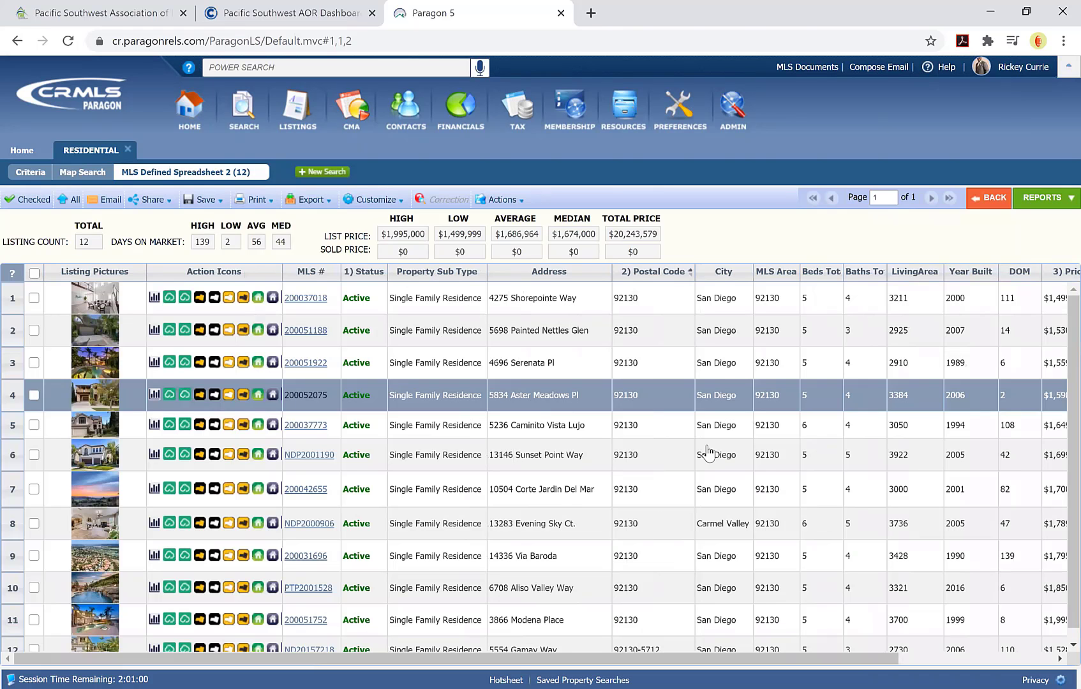
left_click(720, 456)
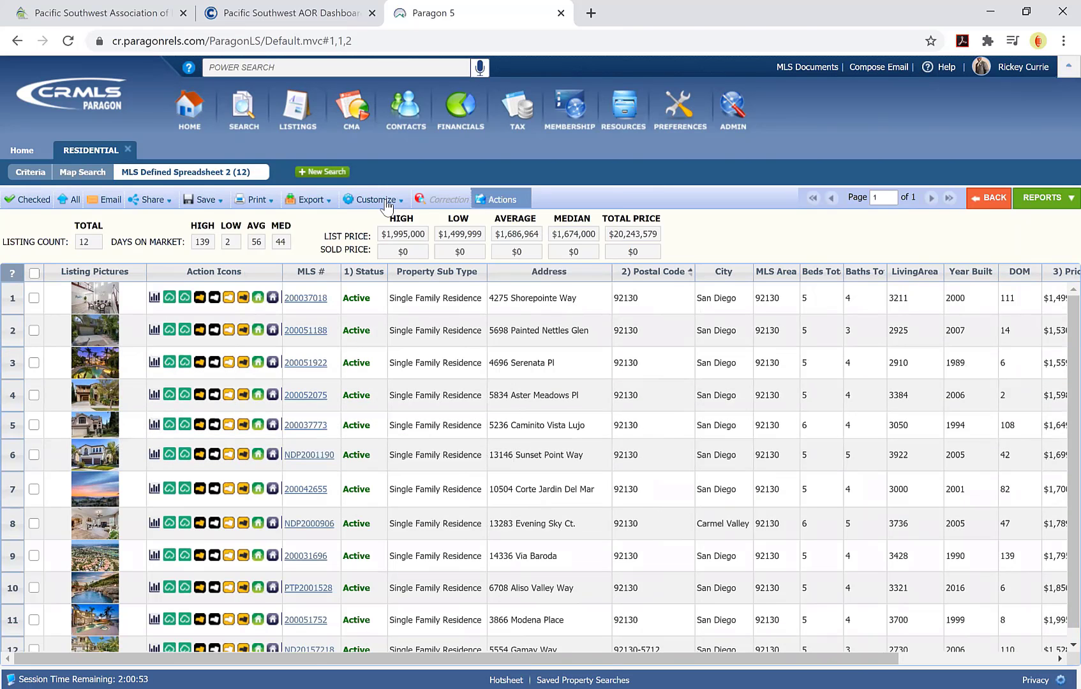
Rename MLS Defined Spreadsheet 2 to the account holder's first name in possessive form plus "Spreadsheet", and save the field preferences.
left_click(377, 200)
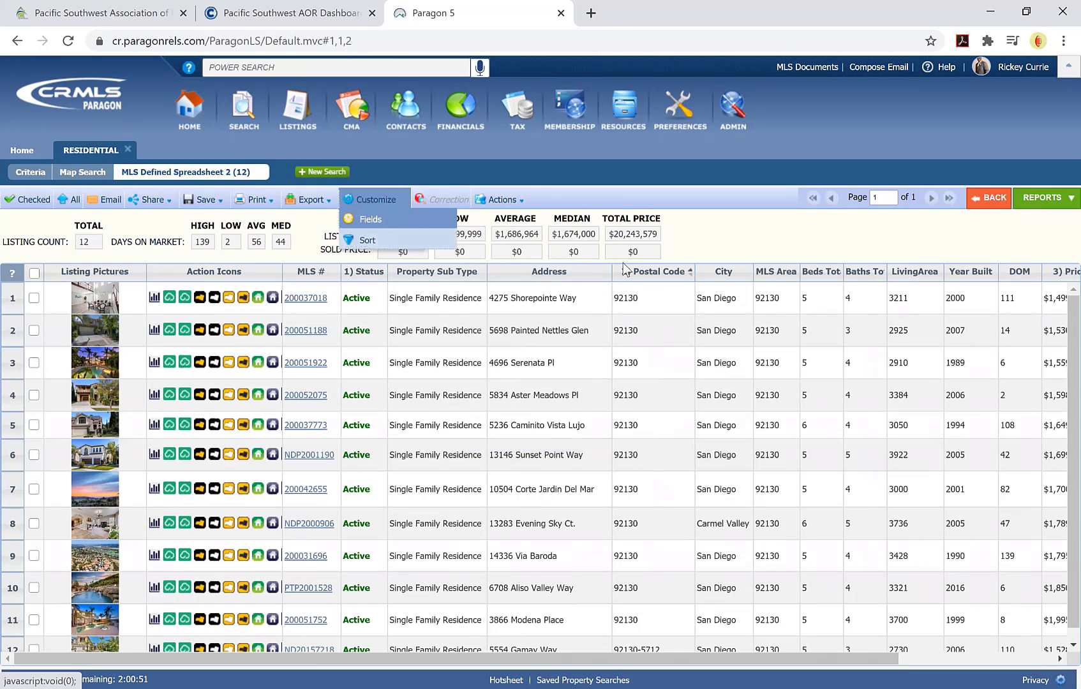
left_click(671, 271)
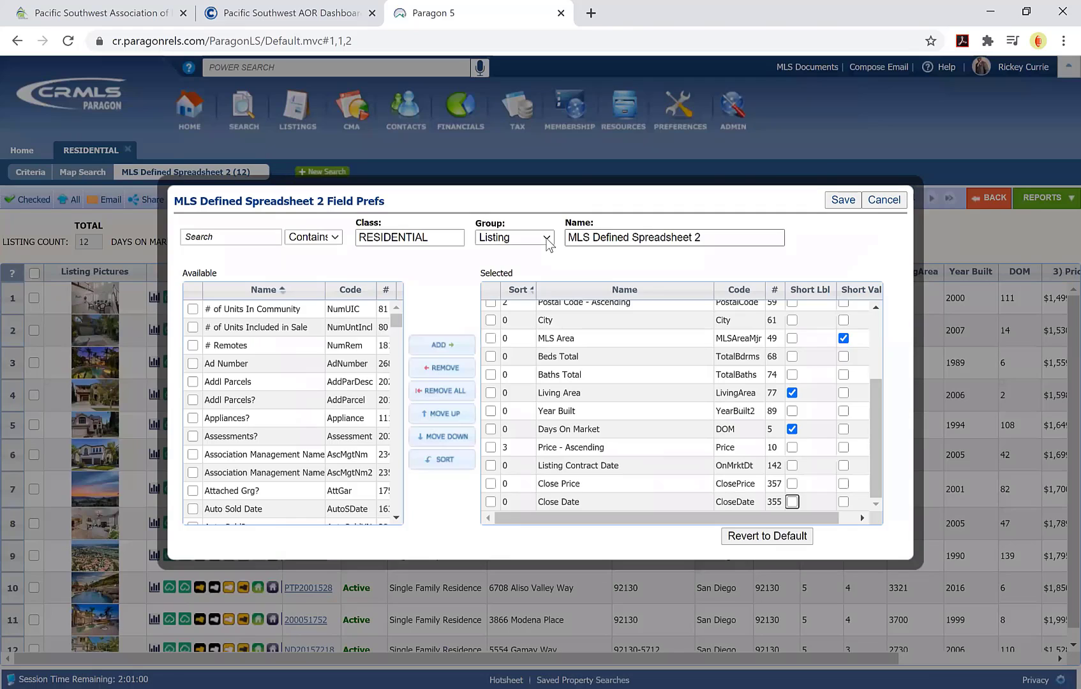
left_click_drag(631, 237, 547, 244)
type("Ri")
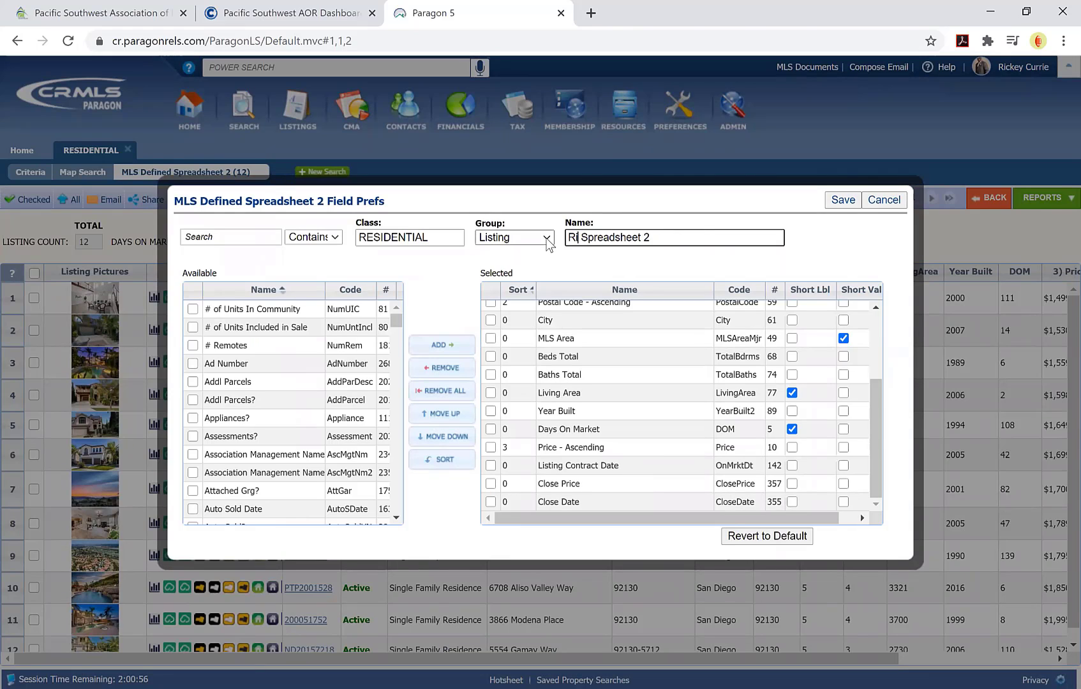
type("ckey's")
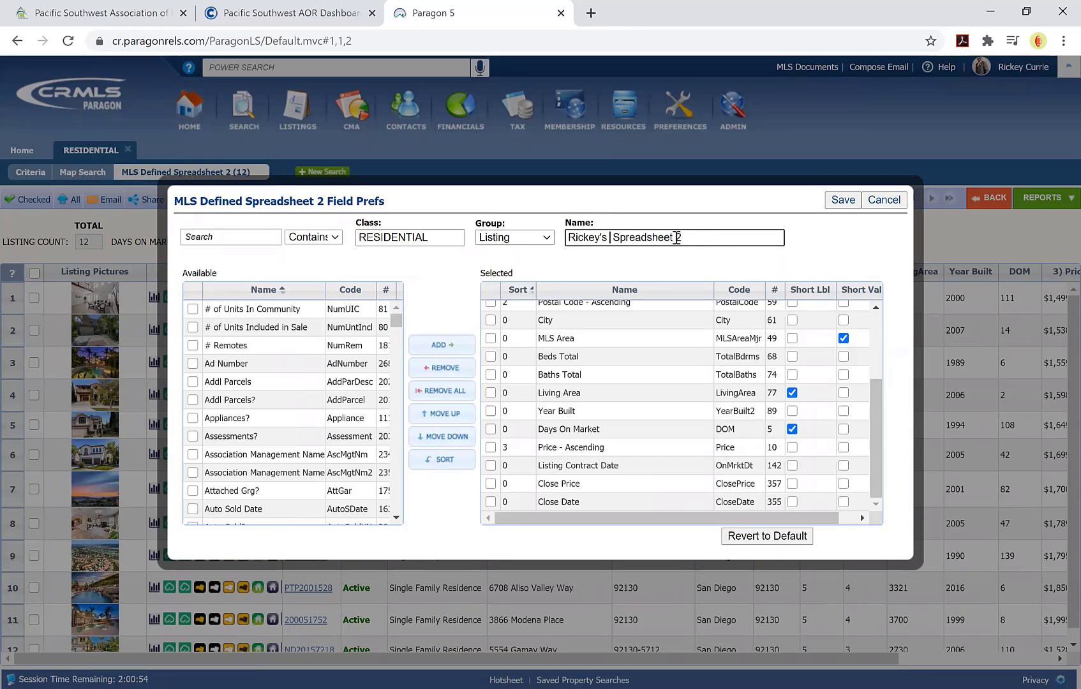
left_click(693, 238)
key("BackSpace")
left_click(844, 200)
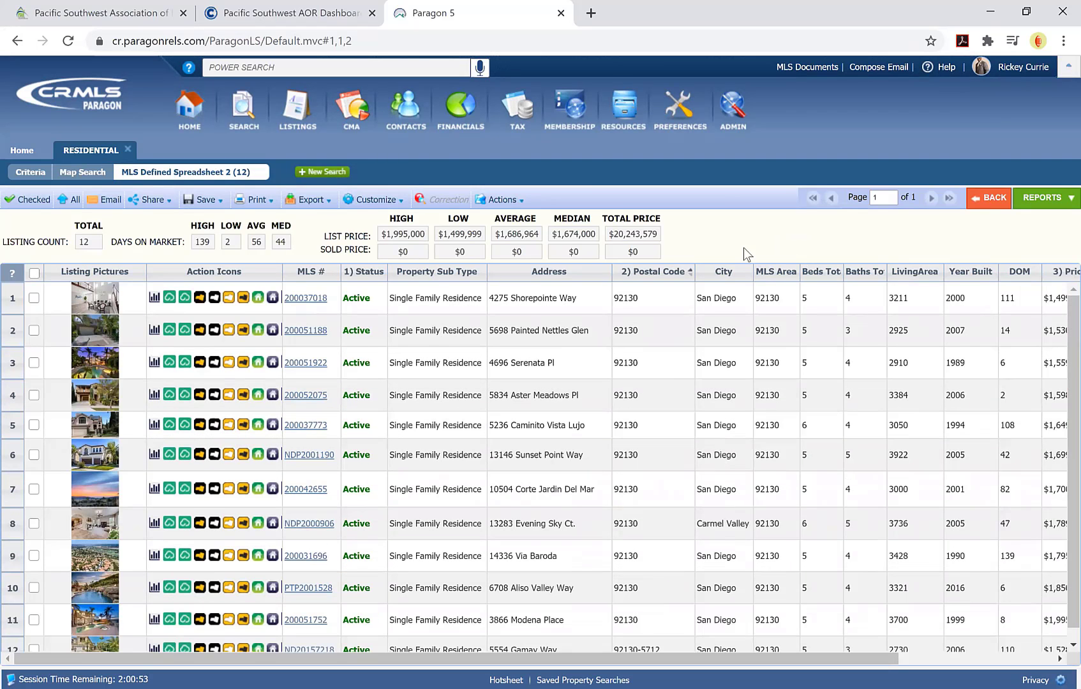
Review the listing selection and spreadsheet layouts offered for a CSV export, and cancel without exporting.
left_click(315, 202)
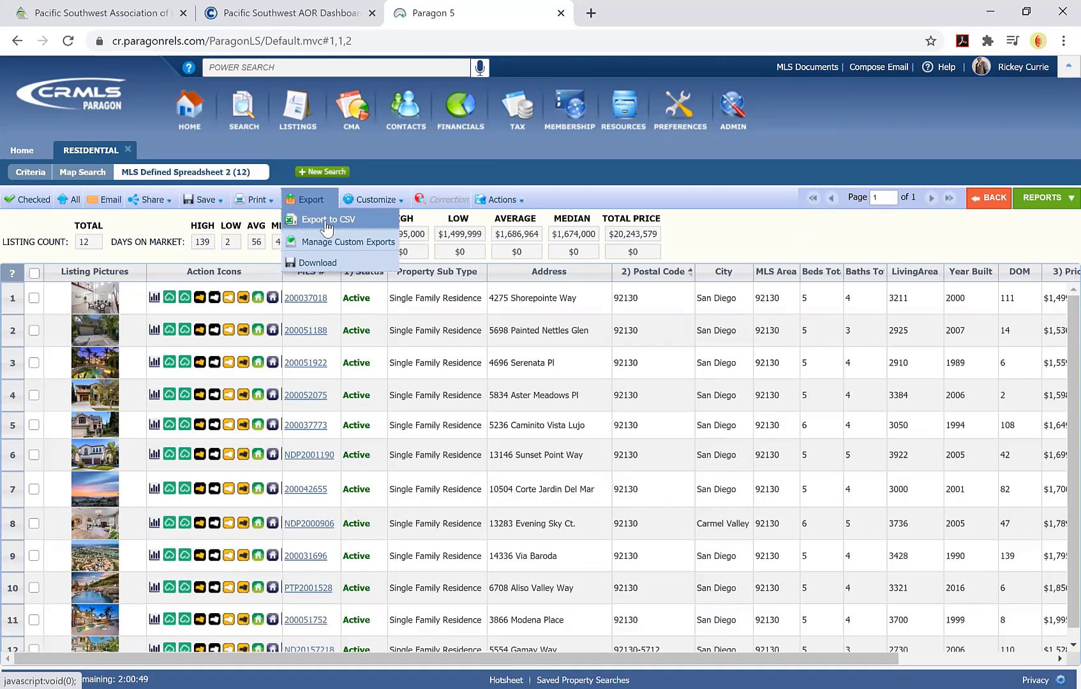
left_click(325, 222)
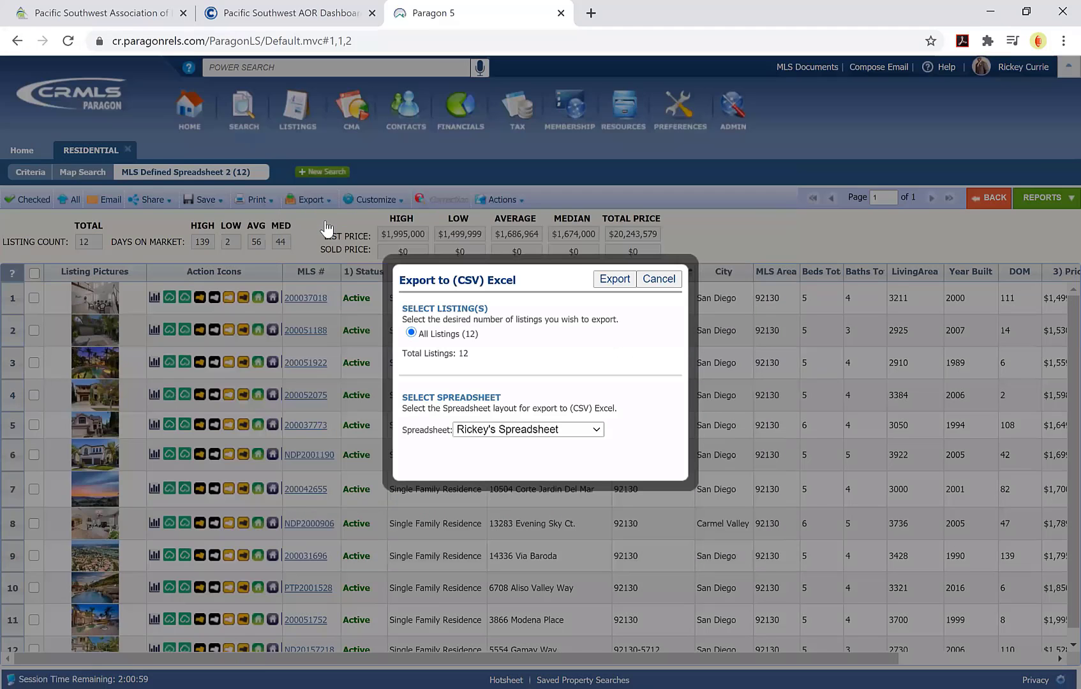
left_click(447, 338)
left_click(597, 430)
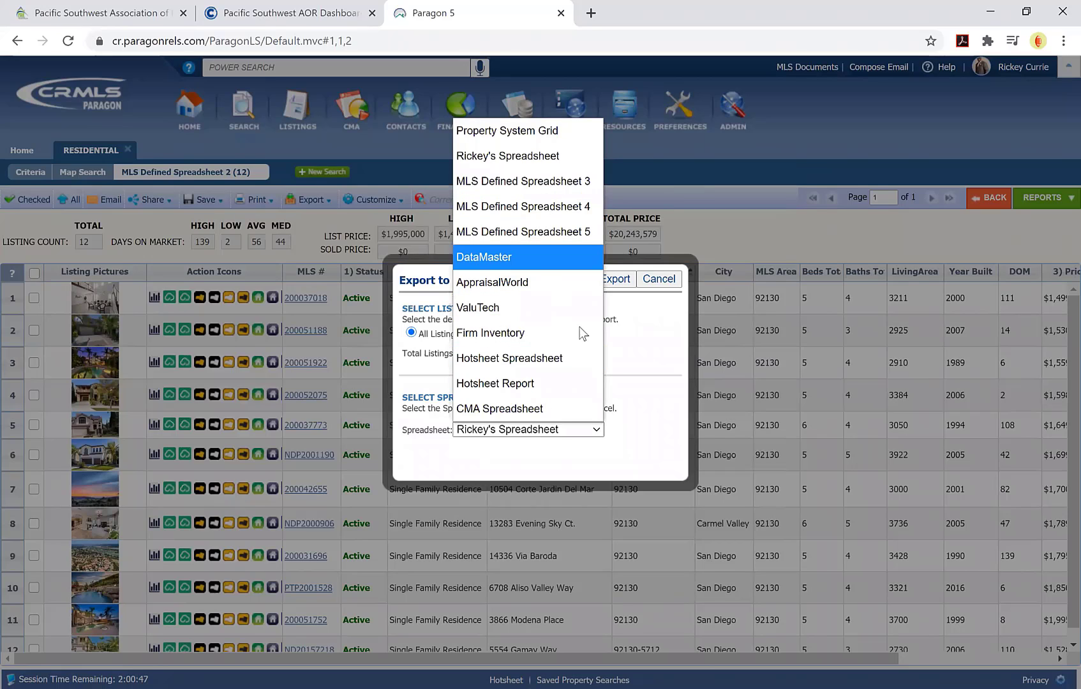
left_click(649, 382)
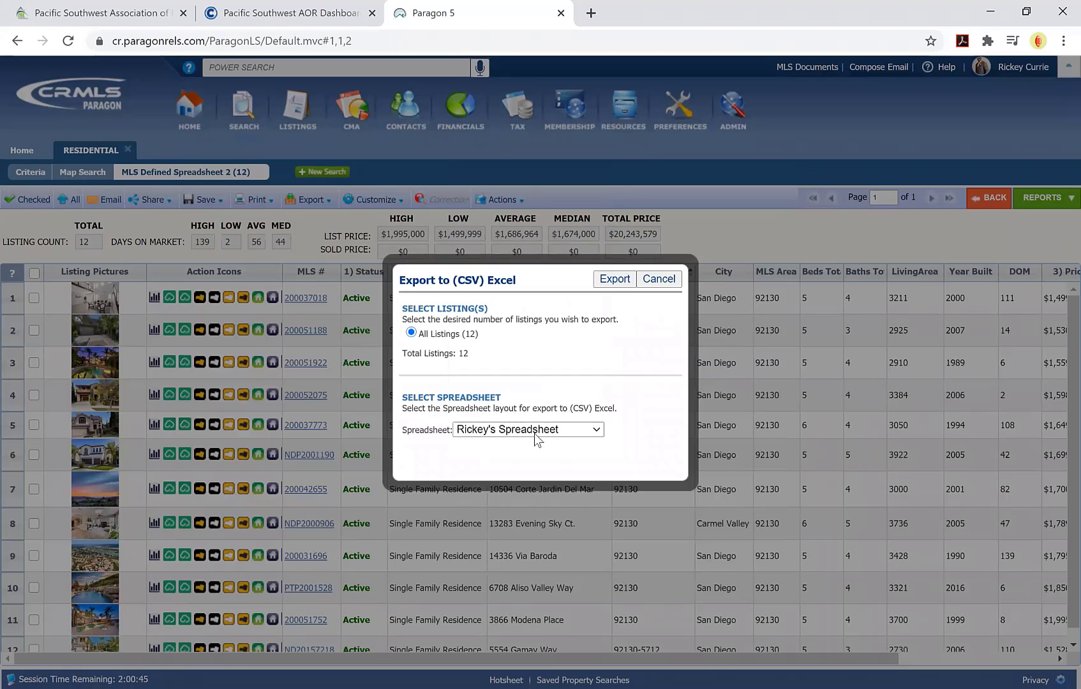
left_click(616, 285)
left_click(659, 279)
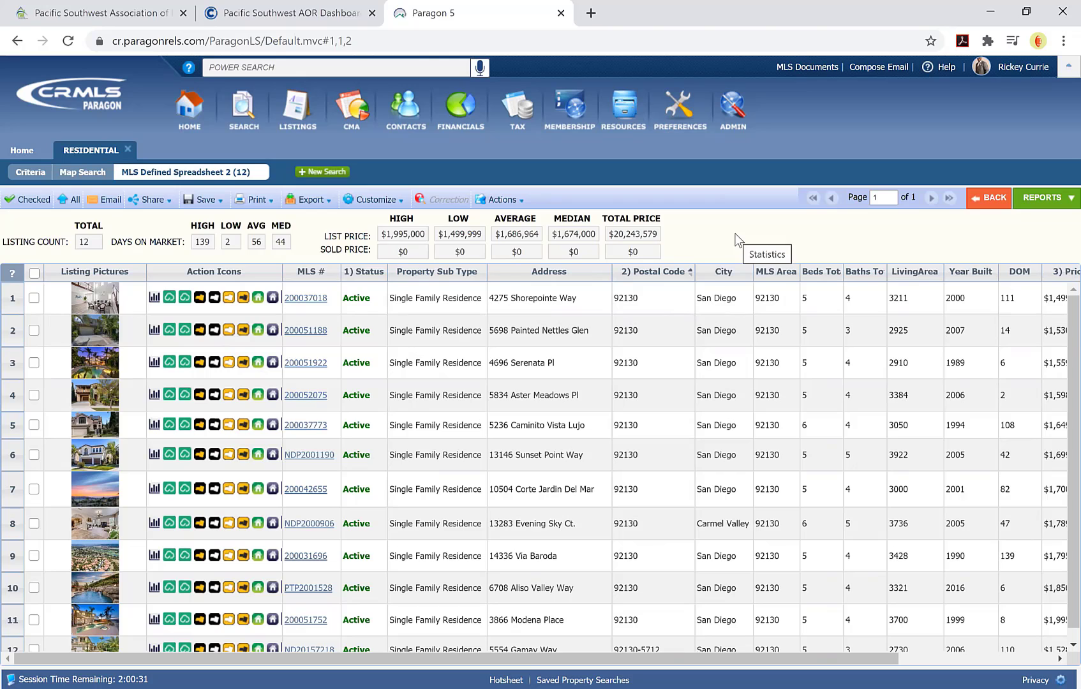
Open the Result Options in the system preferences and review the choices for the default search result view.
left_click(687, 131)
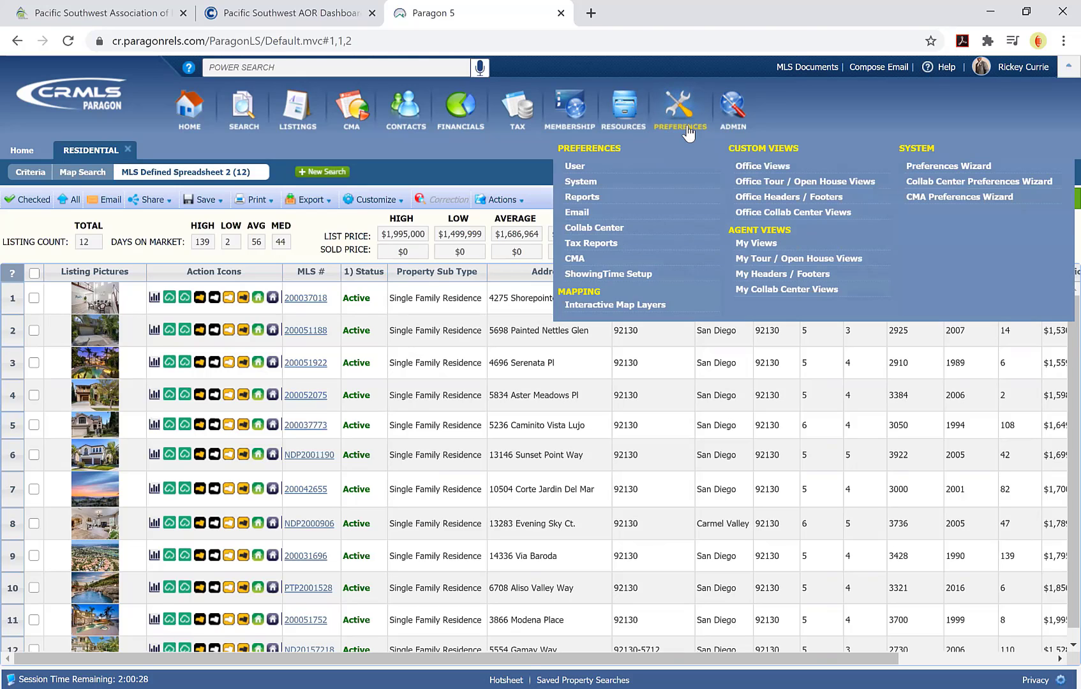
left_click(589, 182)
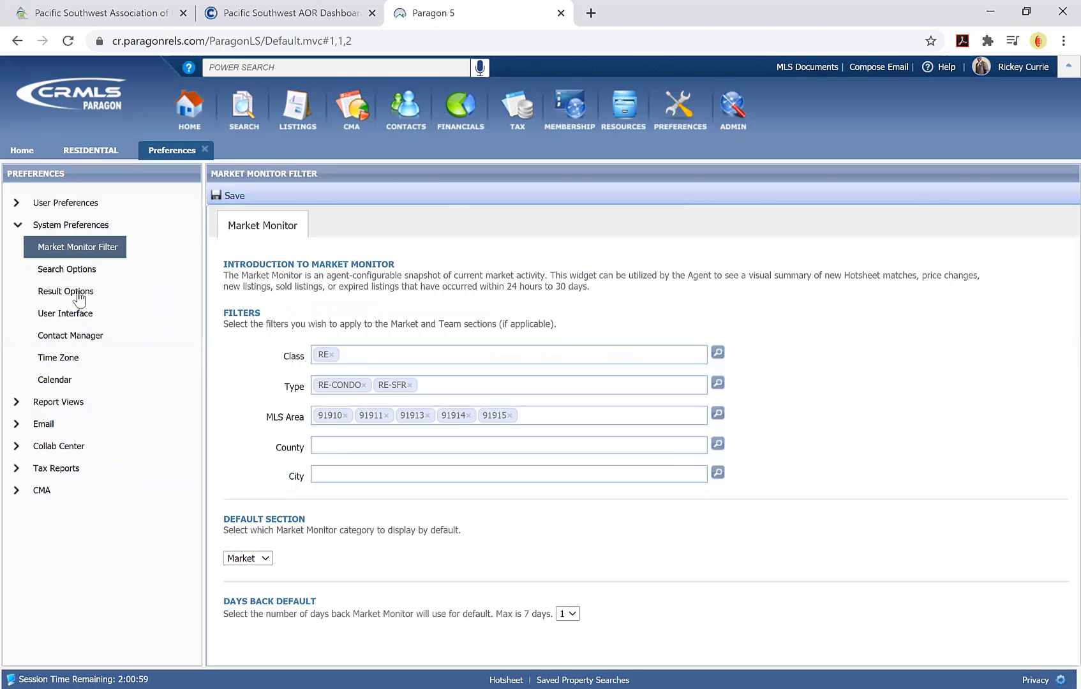
left_click(77, 296)
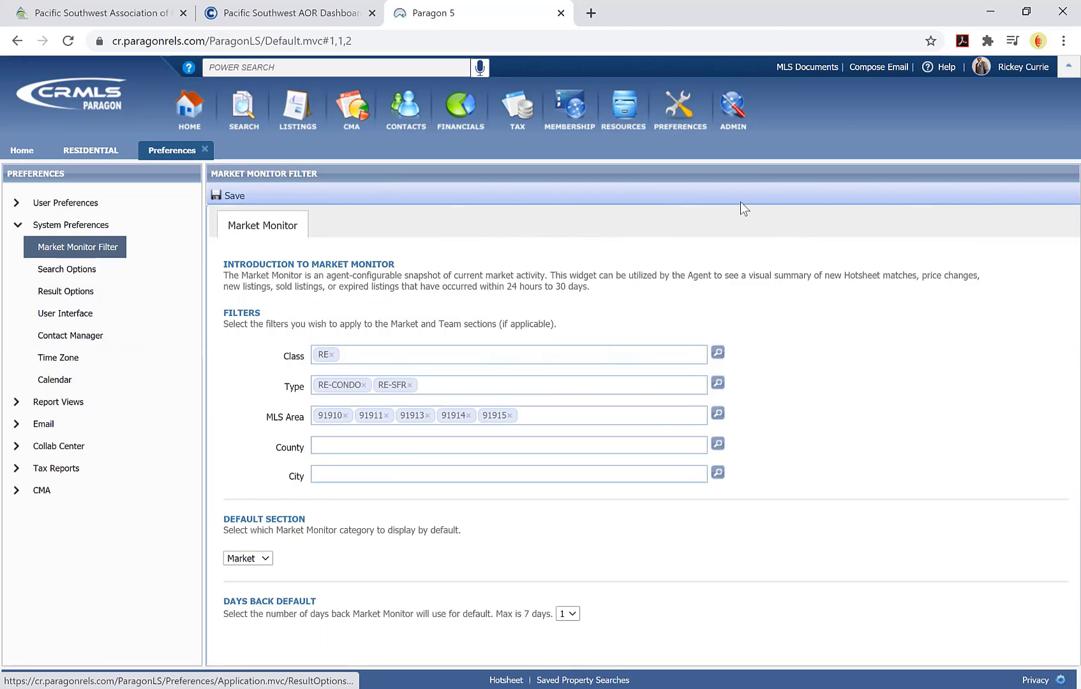
mouse_move(697, 128)
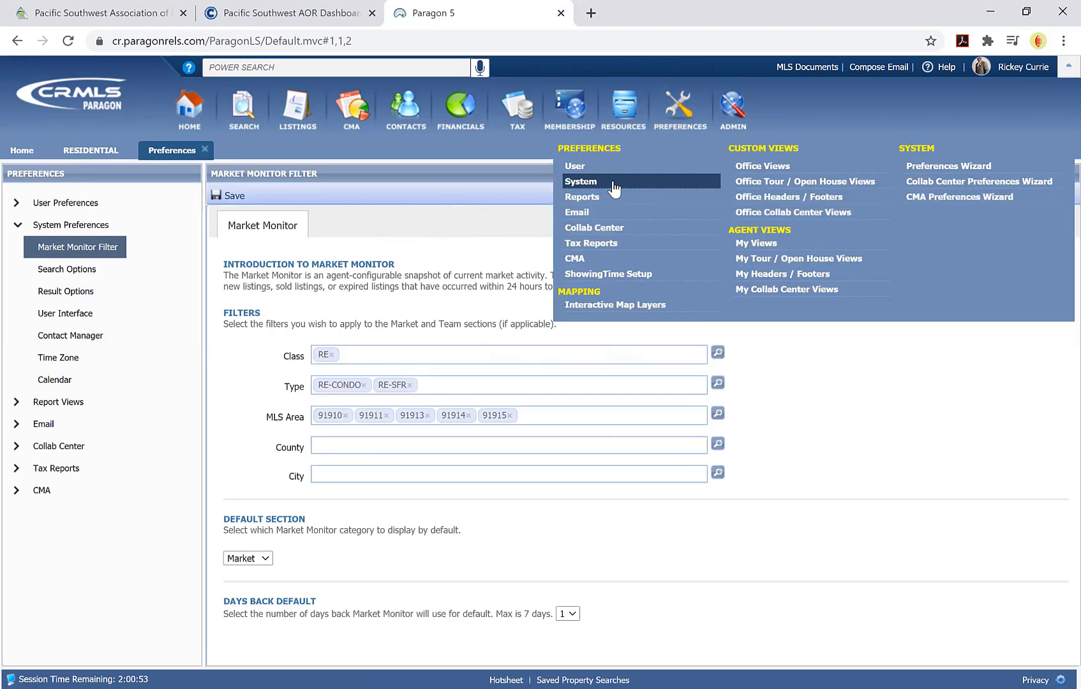
left_click(88, 293)
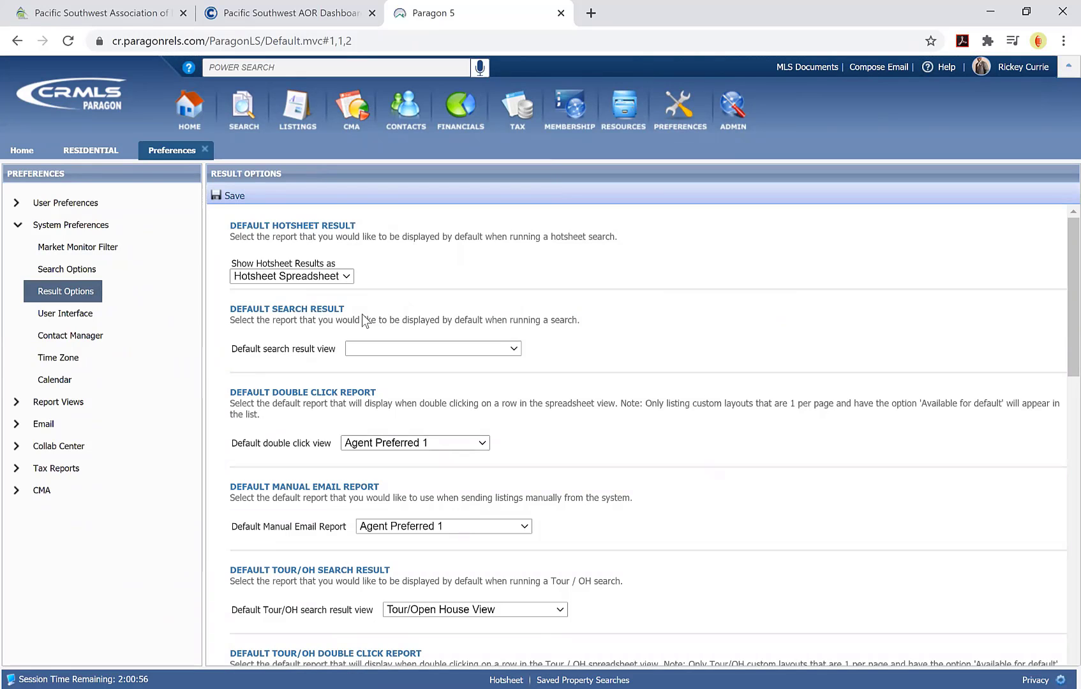
left_click(515, 347)
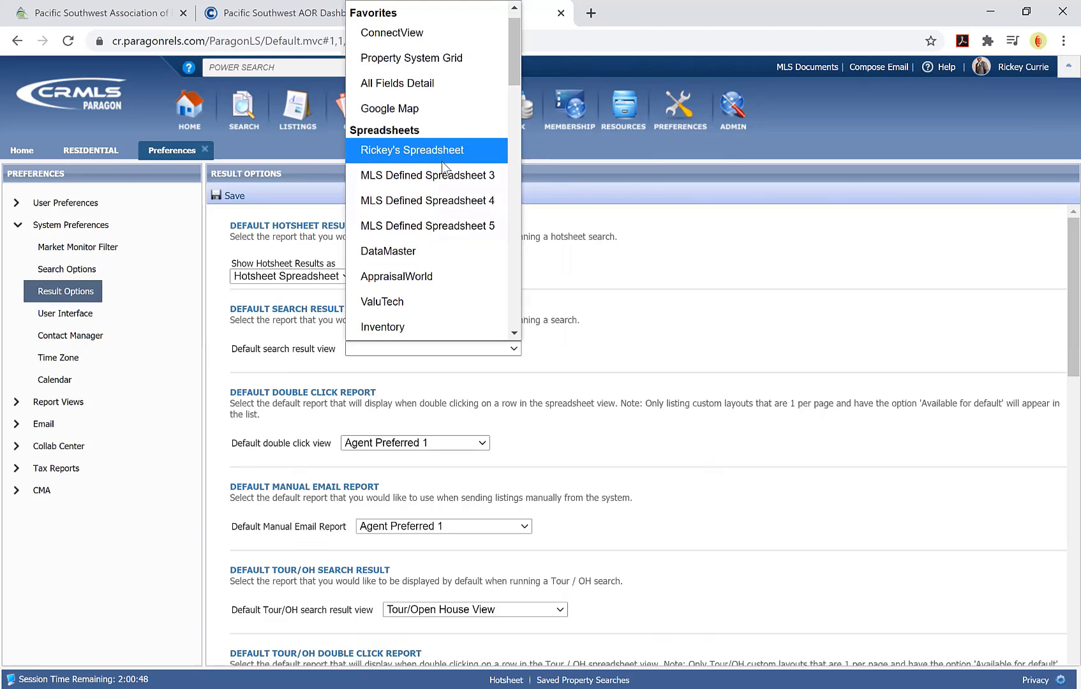
left_click(667, 298)
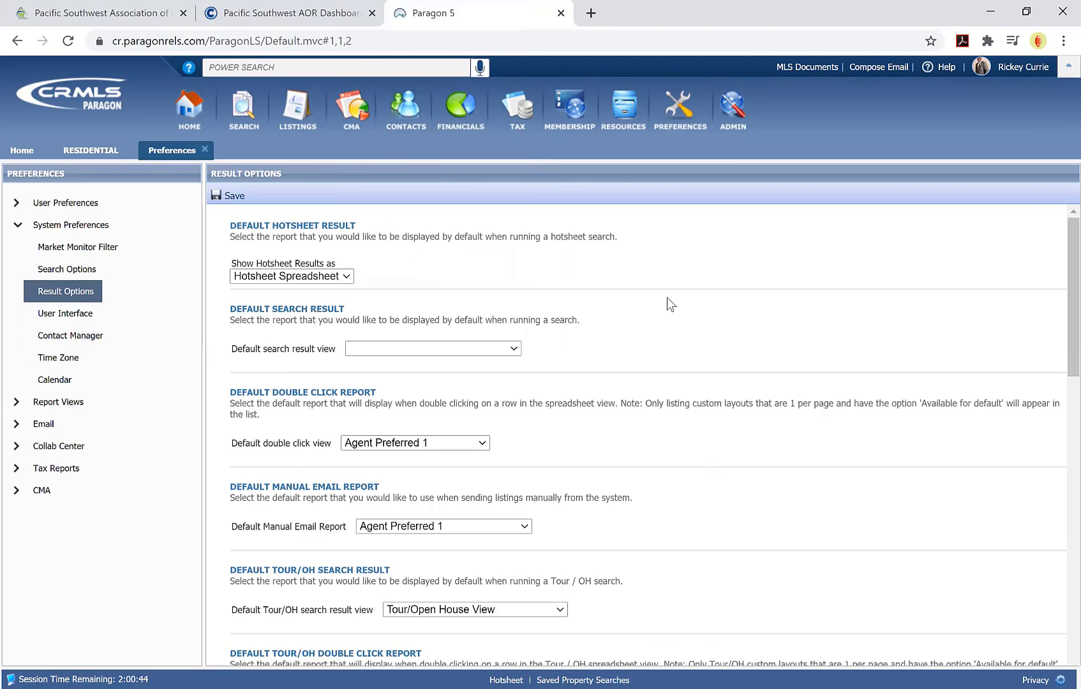